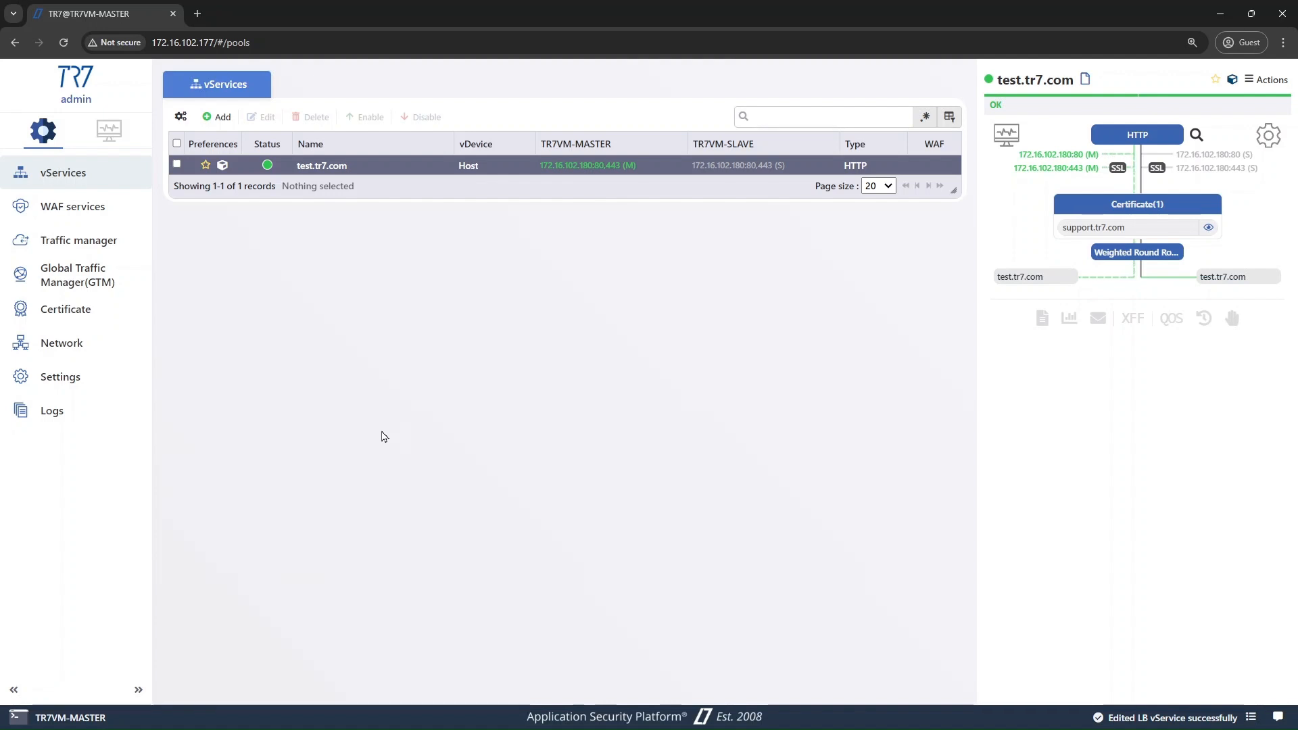
# Start a new traffic manager cache profile named Cache-1 with a maximum object size of 10 MB.
pyautogui.moveTo(126, 245)
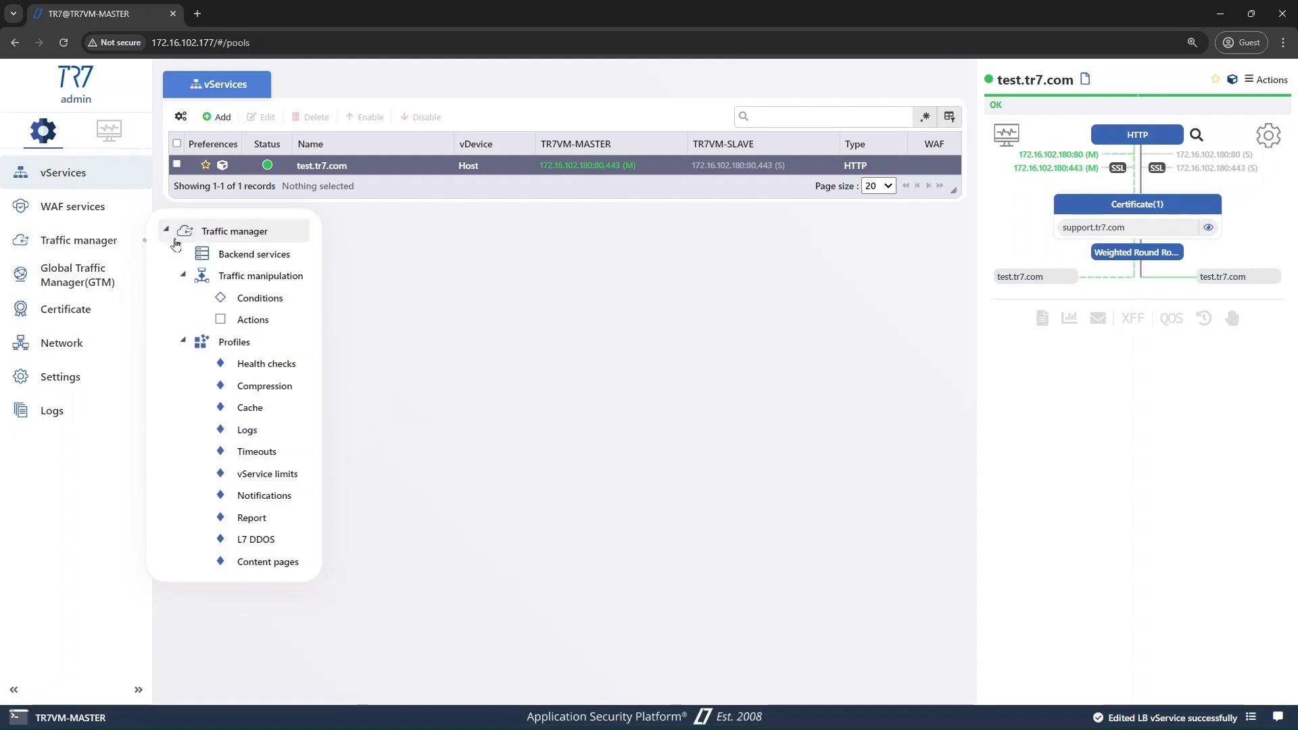
pyautogui.click(264, 416)
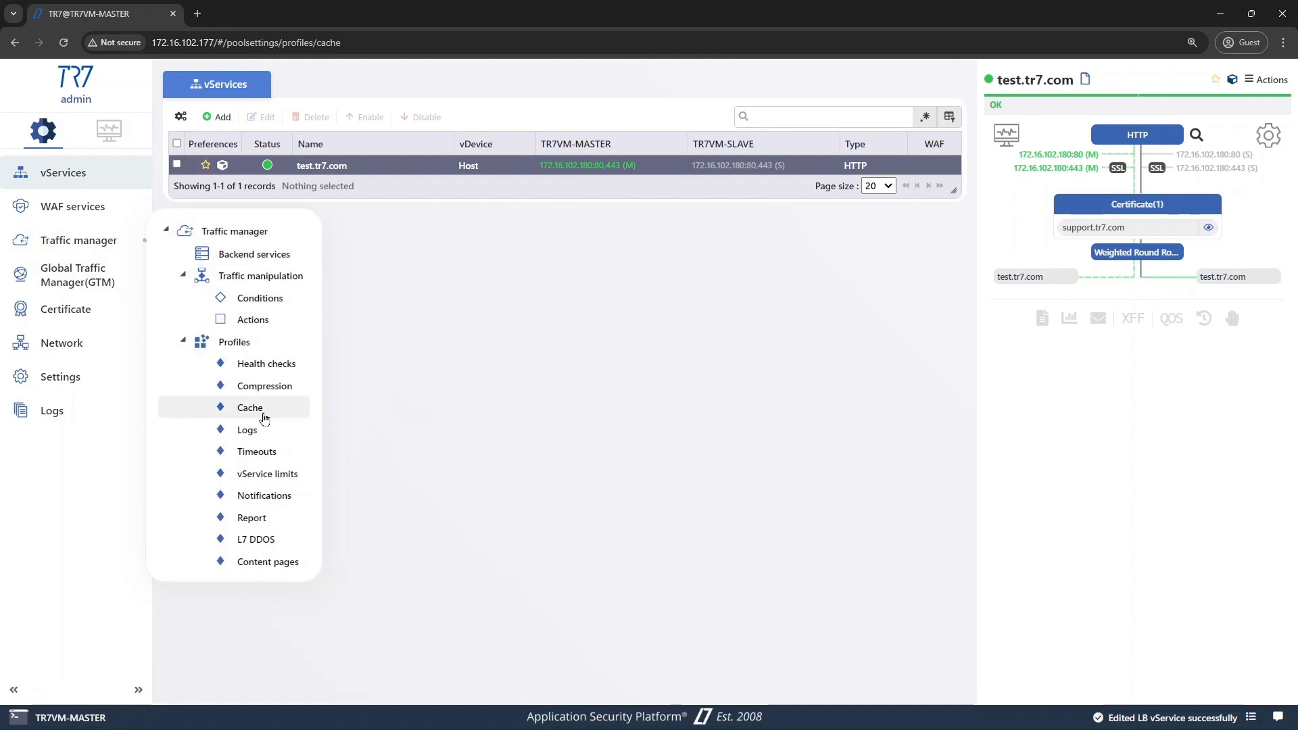
pyautogui.click(216, 117)
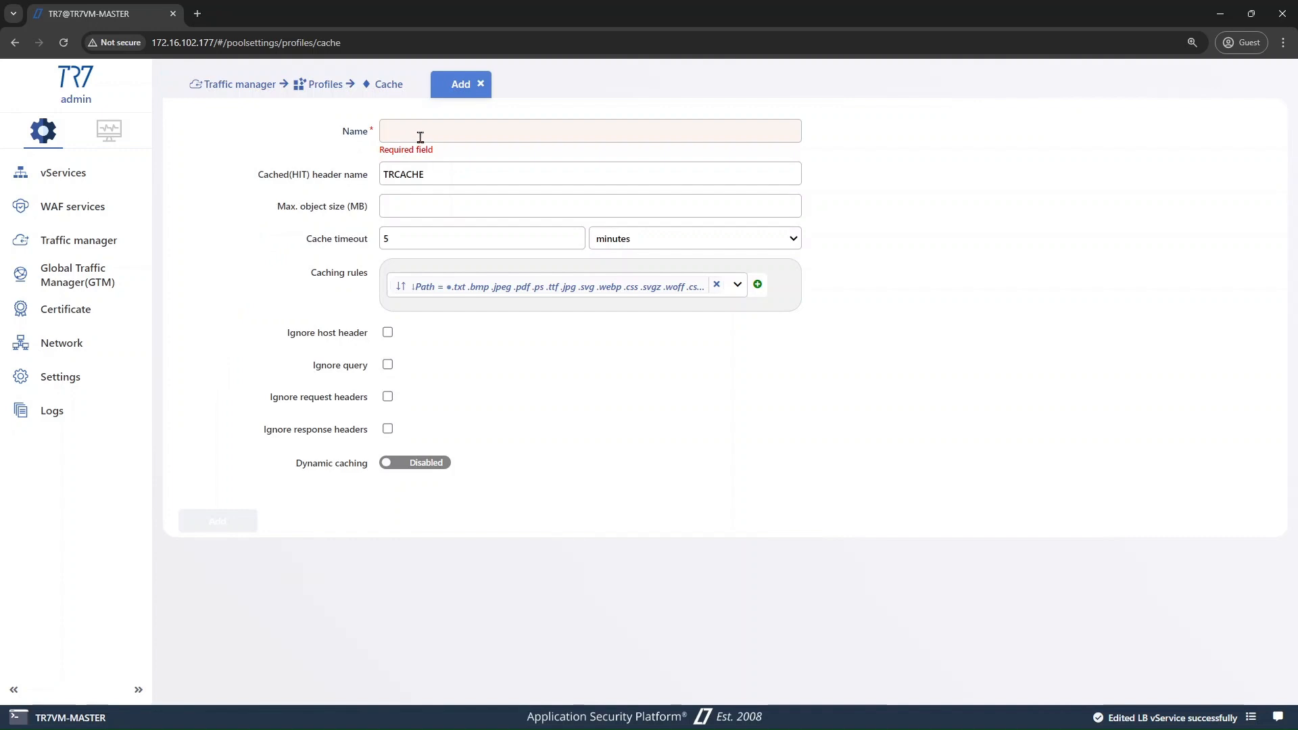
pyautogui.write('Cache-1')
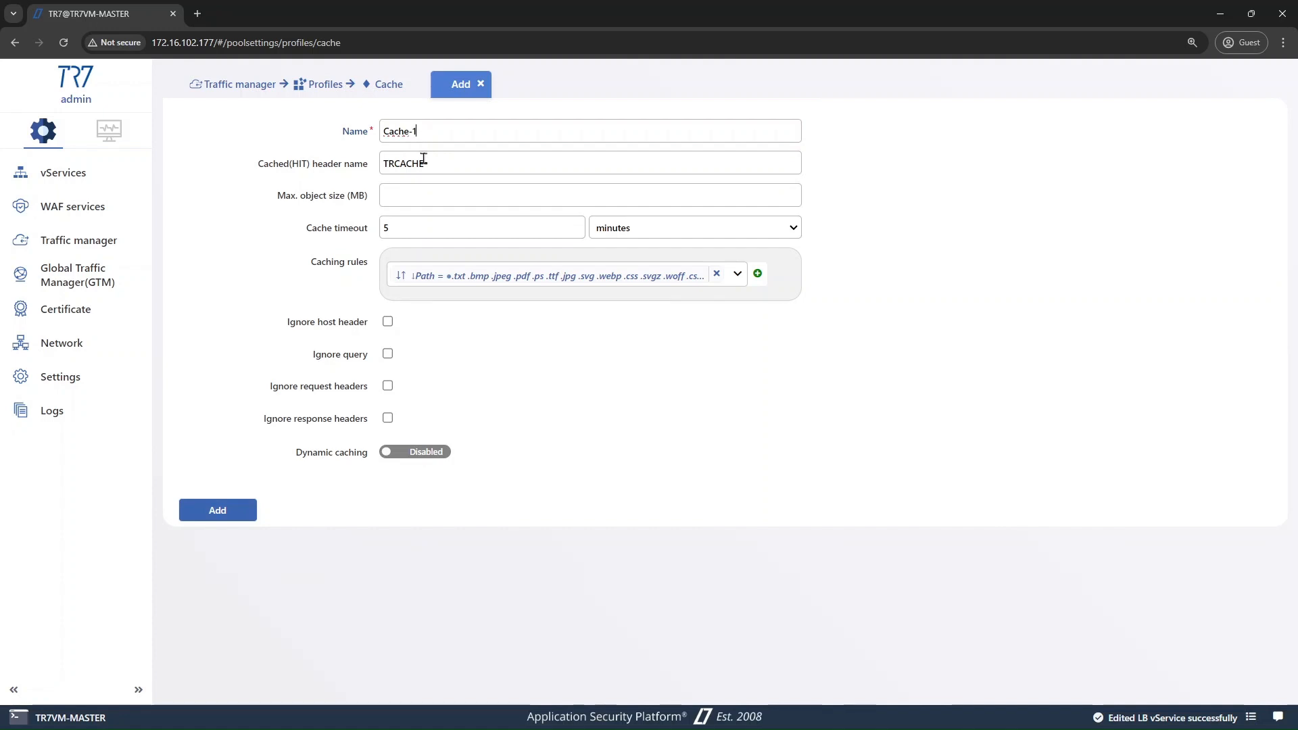
pyautogui.doubleClick(423, 161)
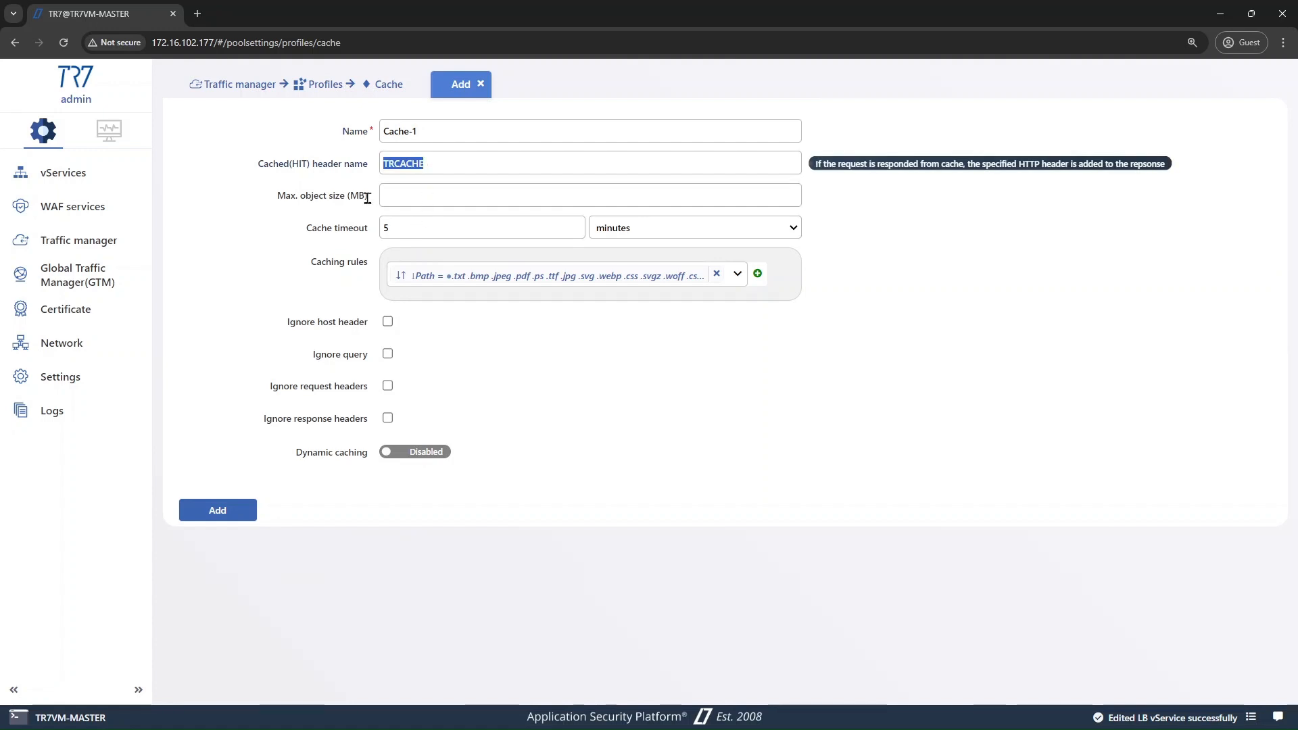
pyautogui.click(406, 195)
pyautogui.write('1')
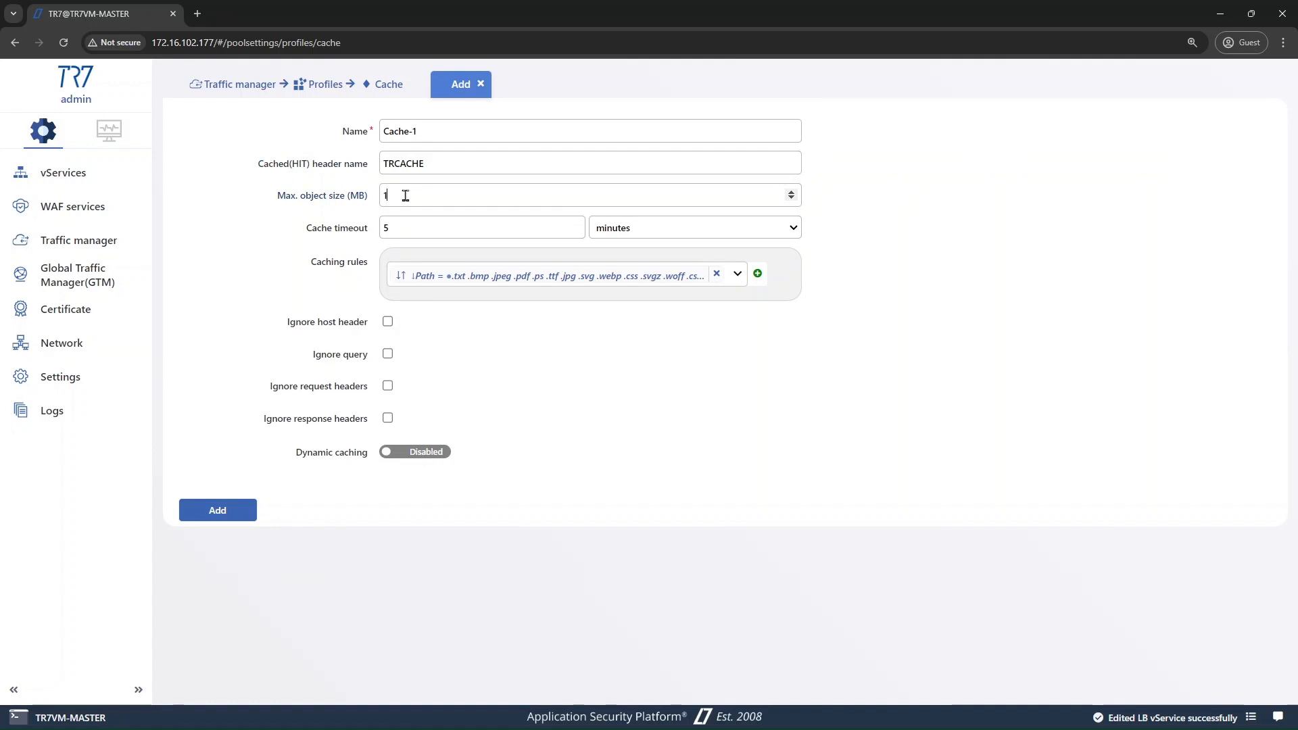
pyautogui.write('0')
pyautogui.click(611, 235)
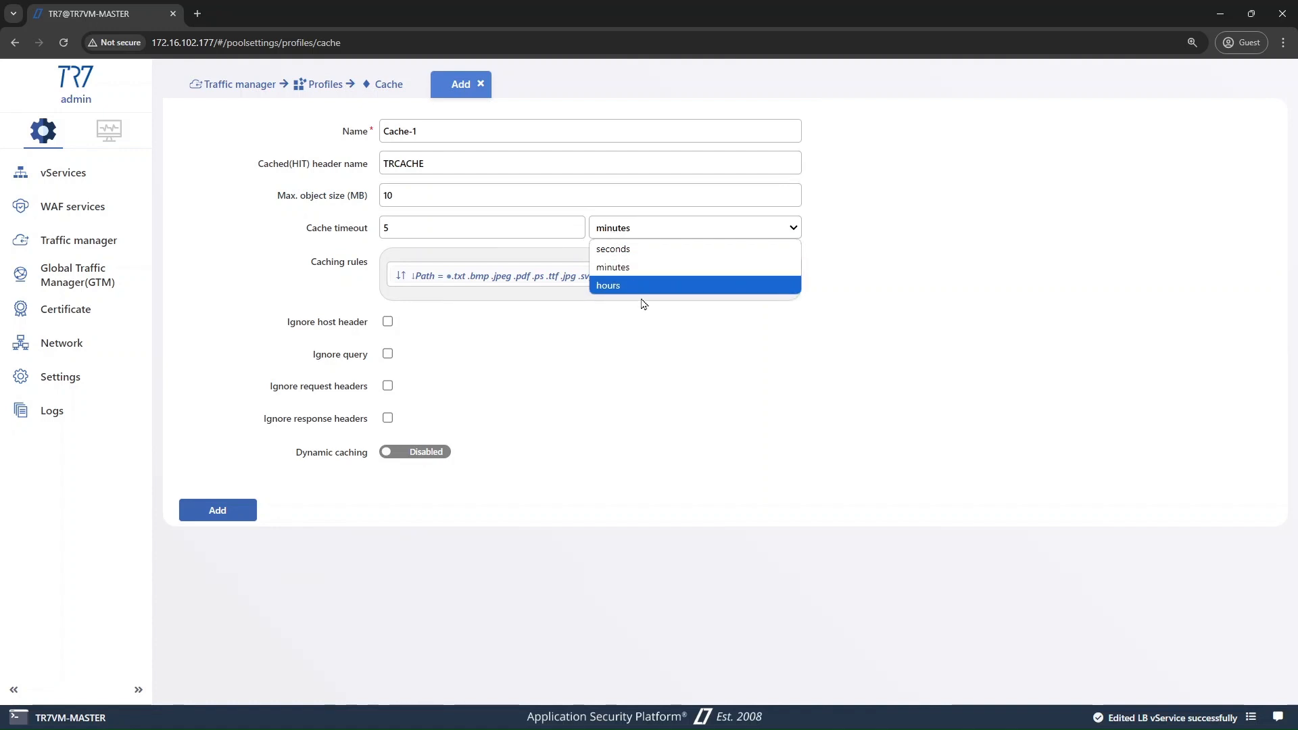
pyautogui.click(636, 362)
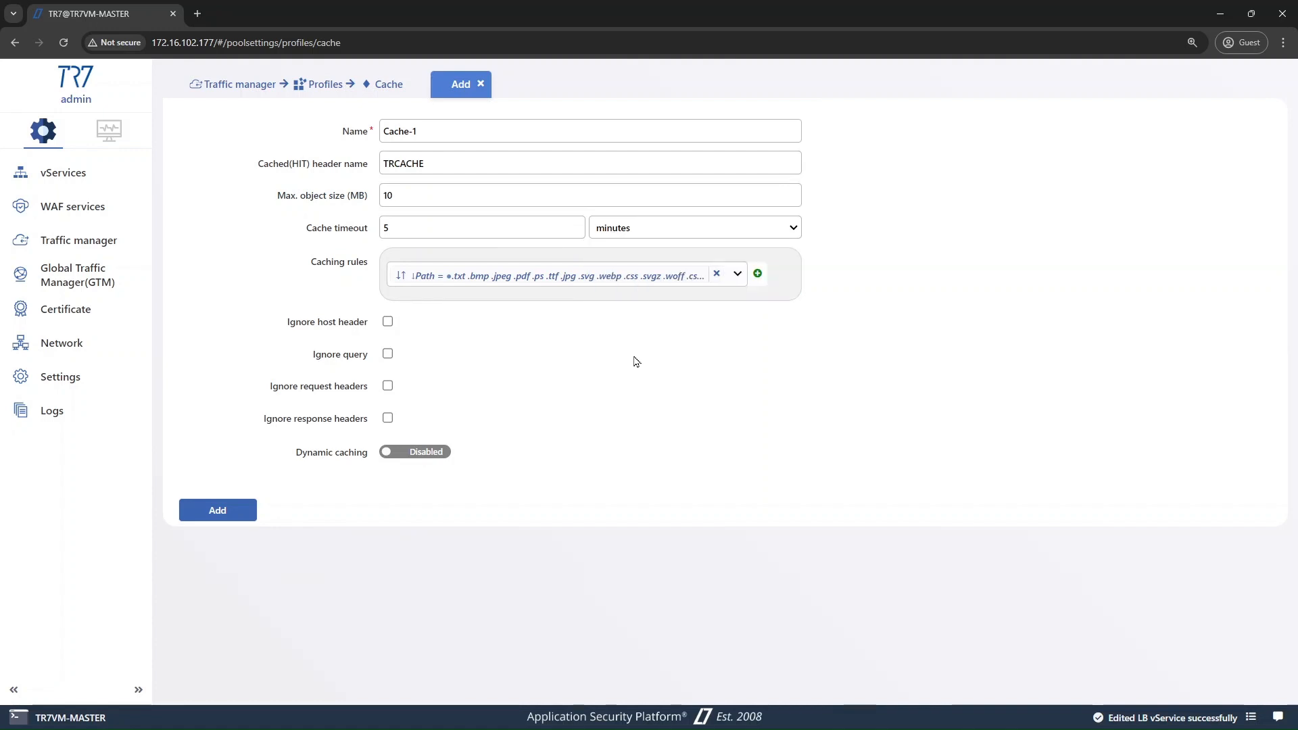
pyautogui.click(519, 282)
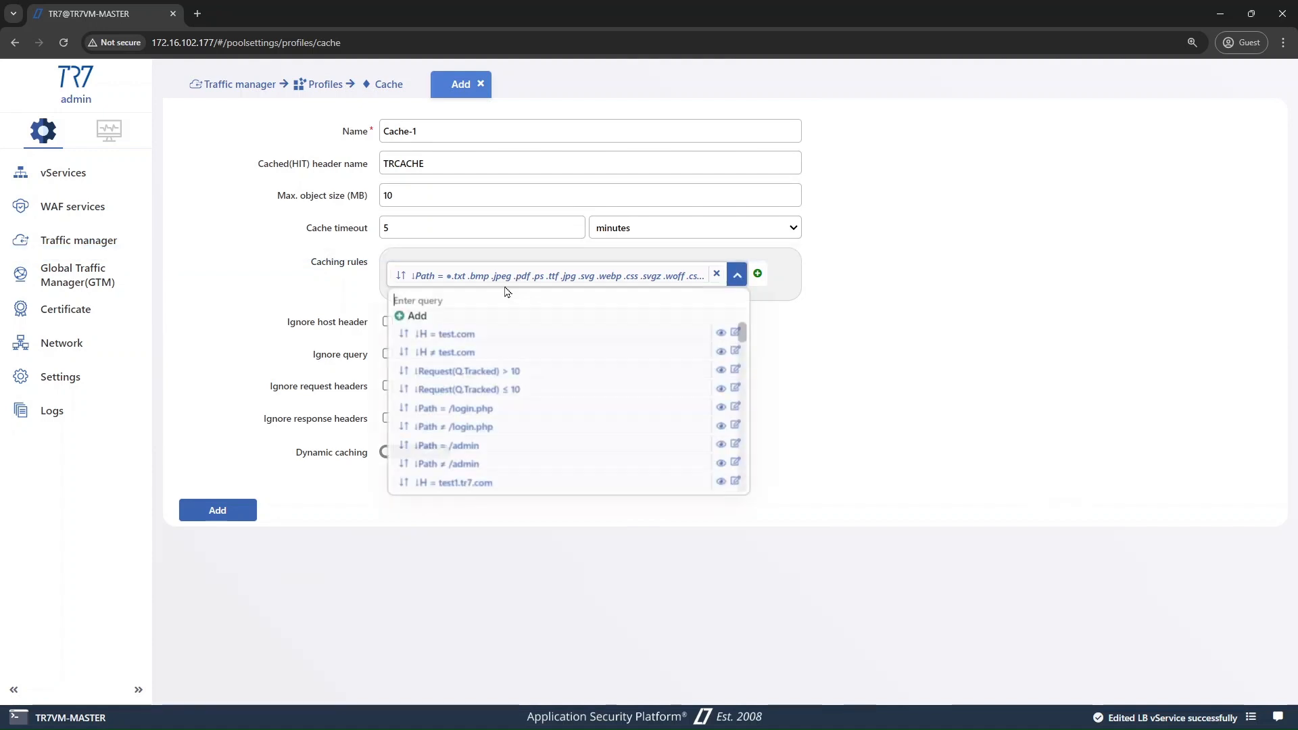
pyautogui.click(450, 313)
pyautogui.click(588, 306)
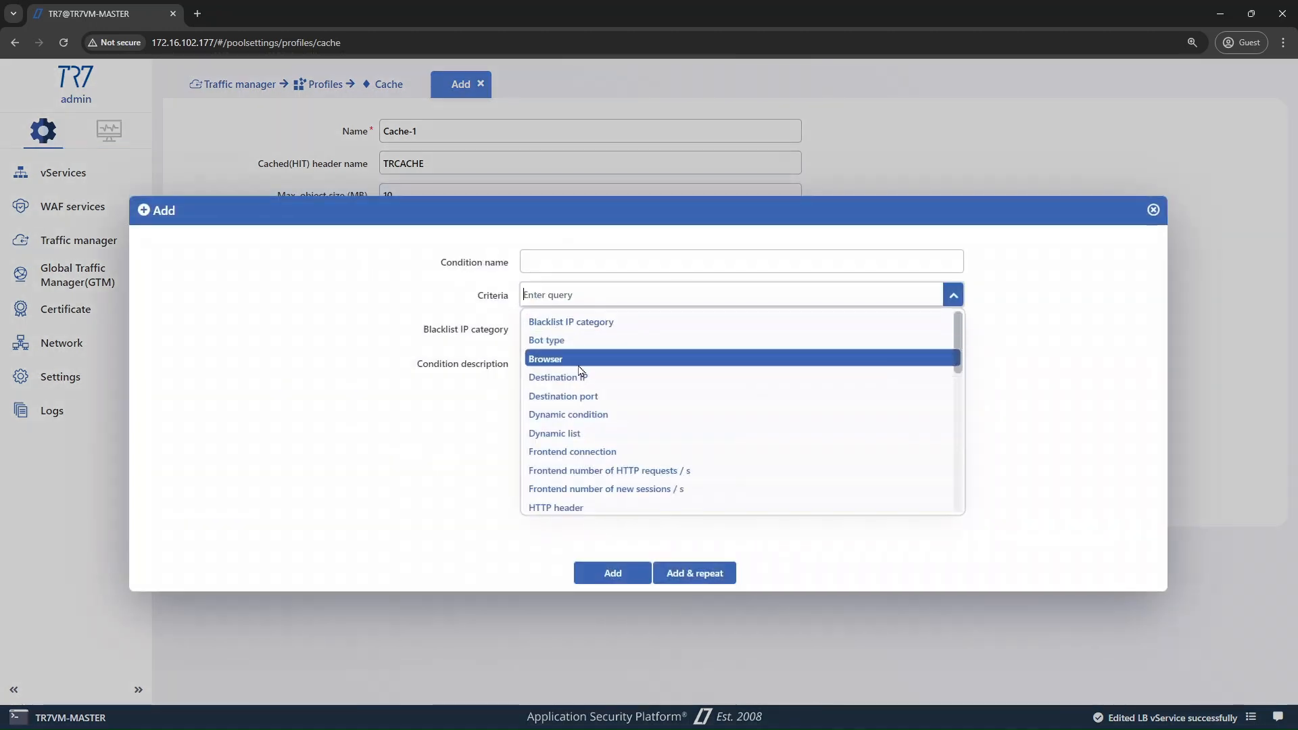
pyautogui.scroll(-10, 589, 404)
pyautogui.scroll(5, 589, 403)
pyautogui.scroll(4, 592, 404)
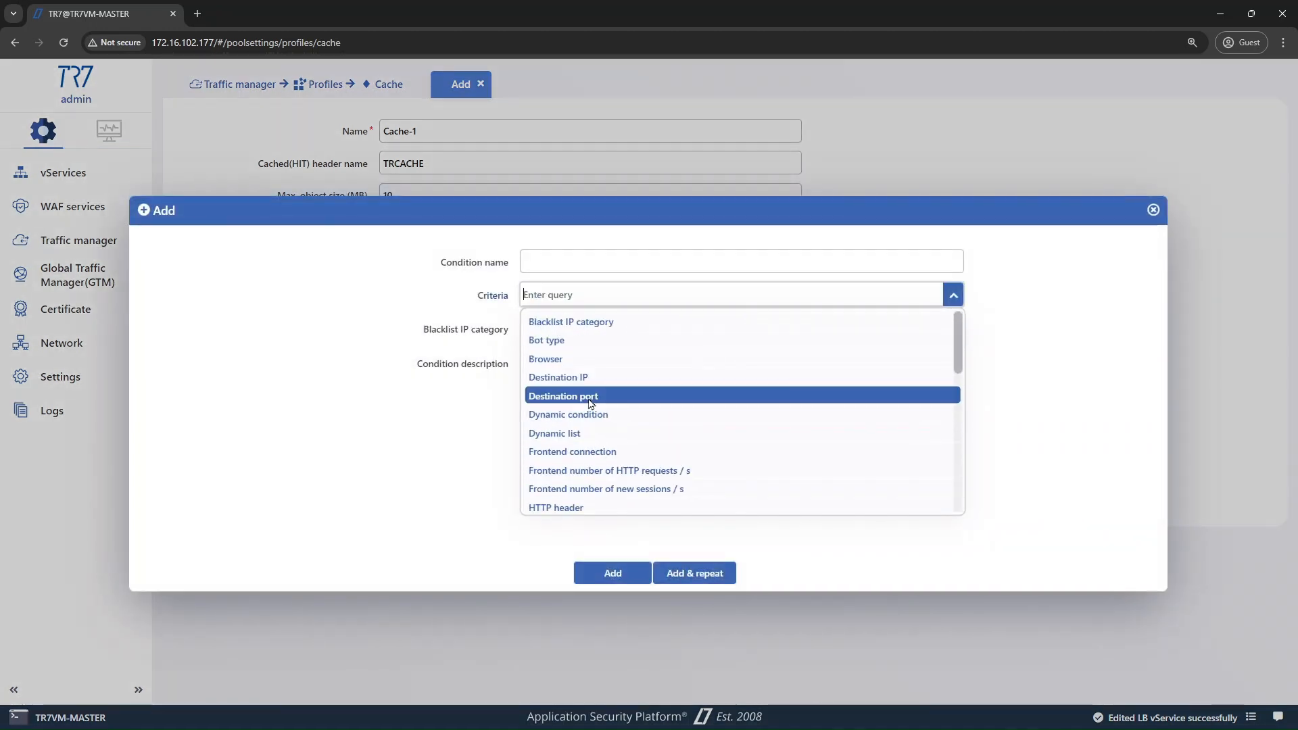
pyautogui.click(558, 184)
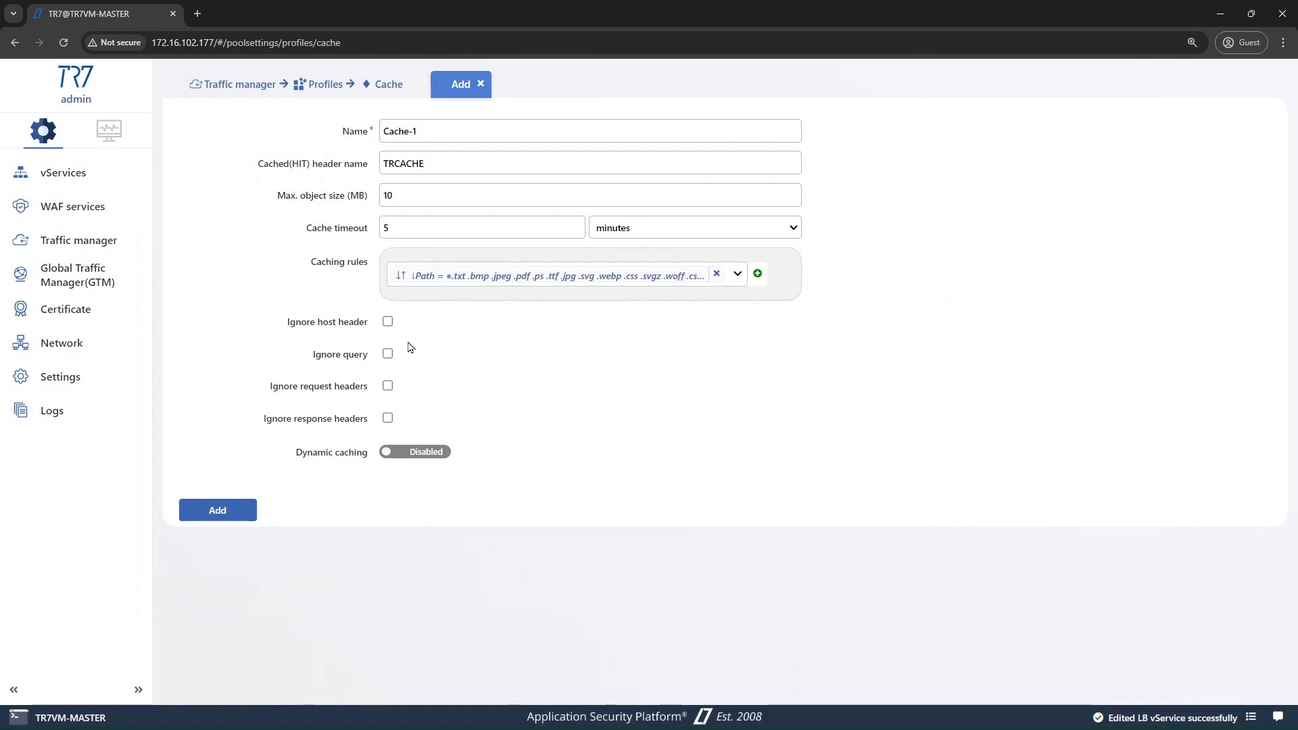
pyautogui.click(387, 323)
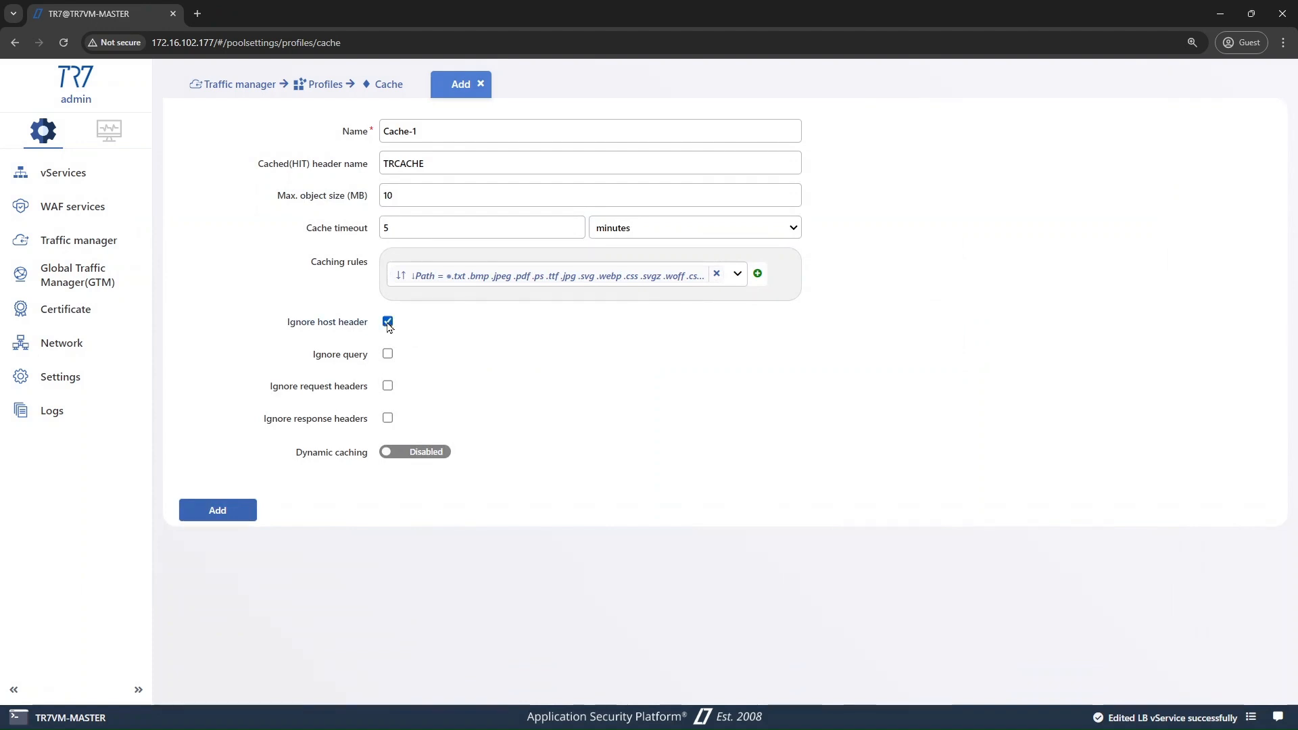
pyautogui.click(388, 324)
pyautogui.click(390, 358)
pyautogui.click(391, 358)
# Make the cache profile ignore request headers and enable dynamic caching.
pyautogui.click(389, 389)
pyautogui.click(389, 421)
pyautogui.click(390, 421)
pyautogui.click(416, 453)
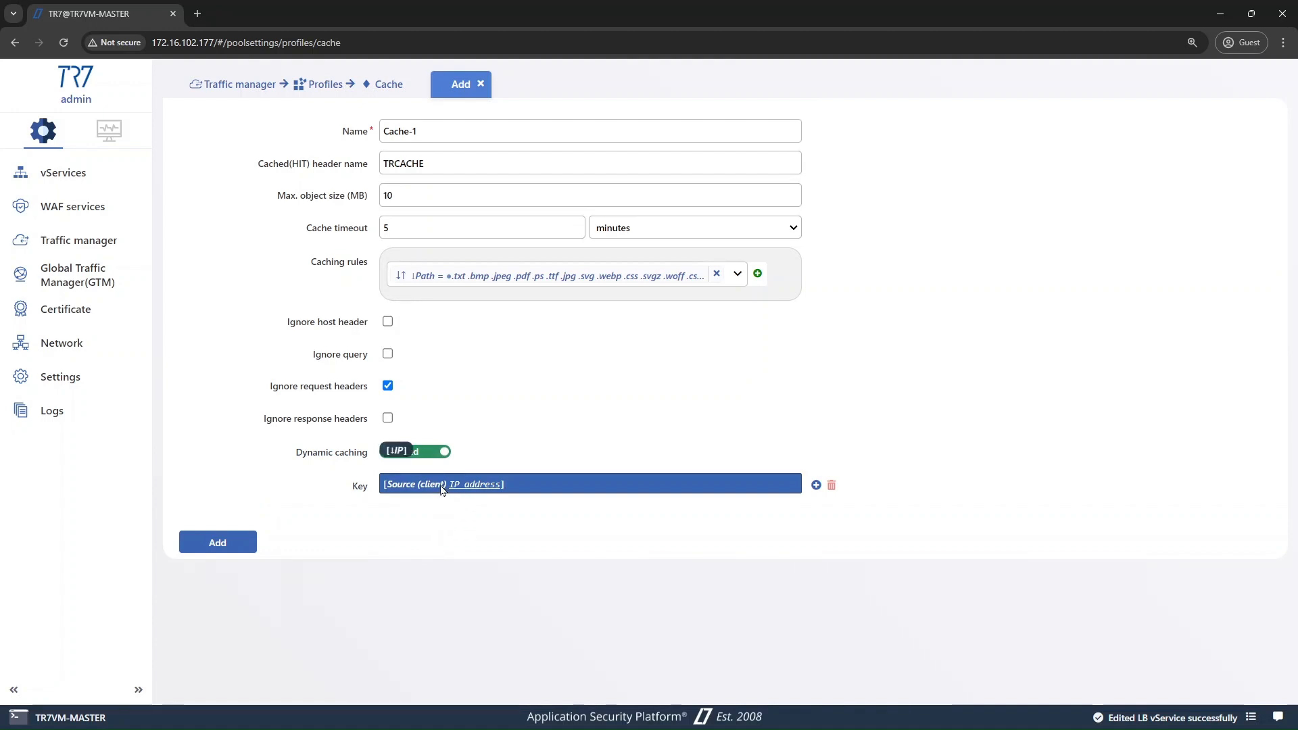
pyautogui.click(443, 487)
pyautogui.click(548, 208)
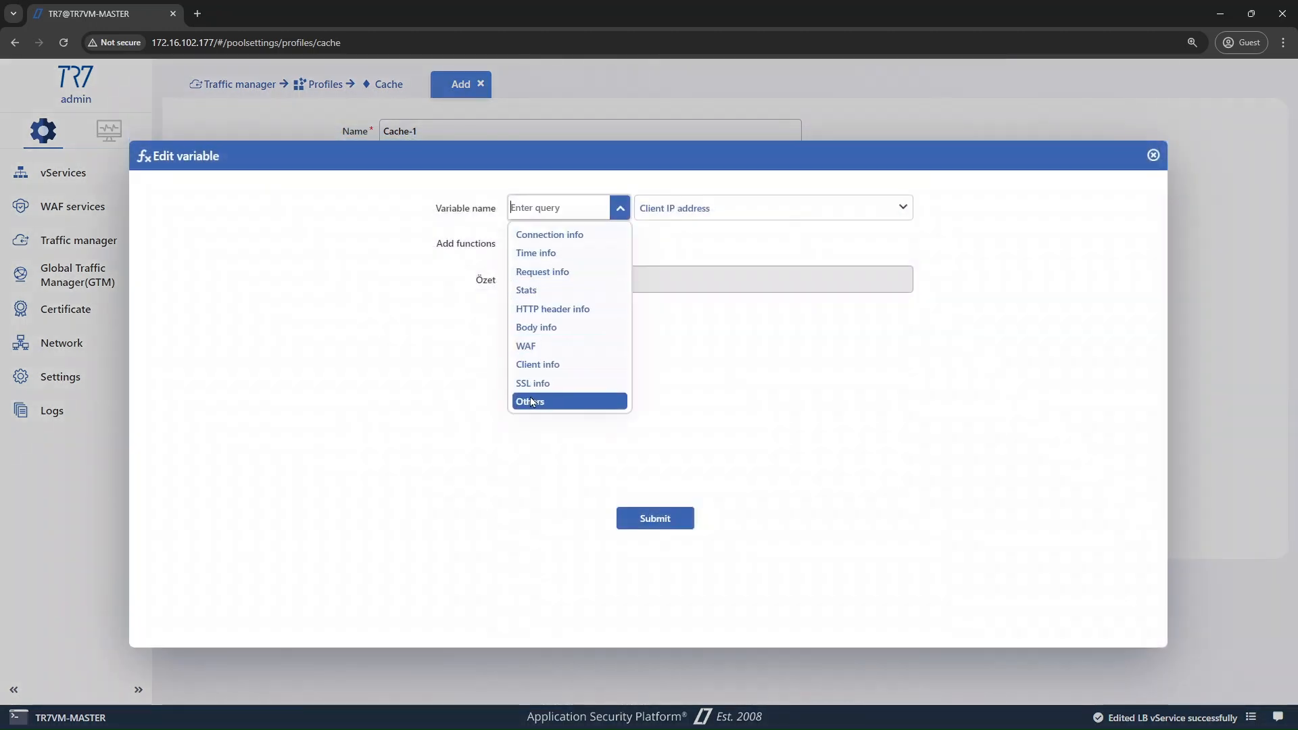
pyautogui.click(538, 132)
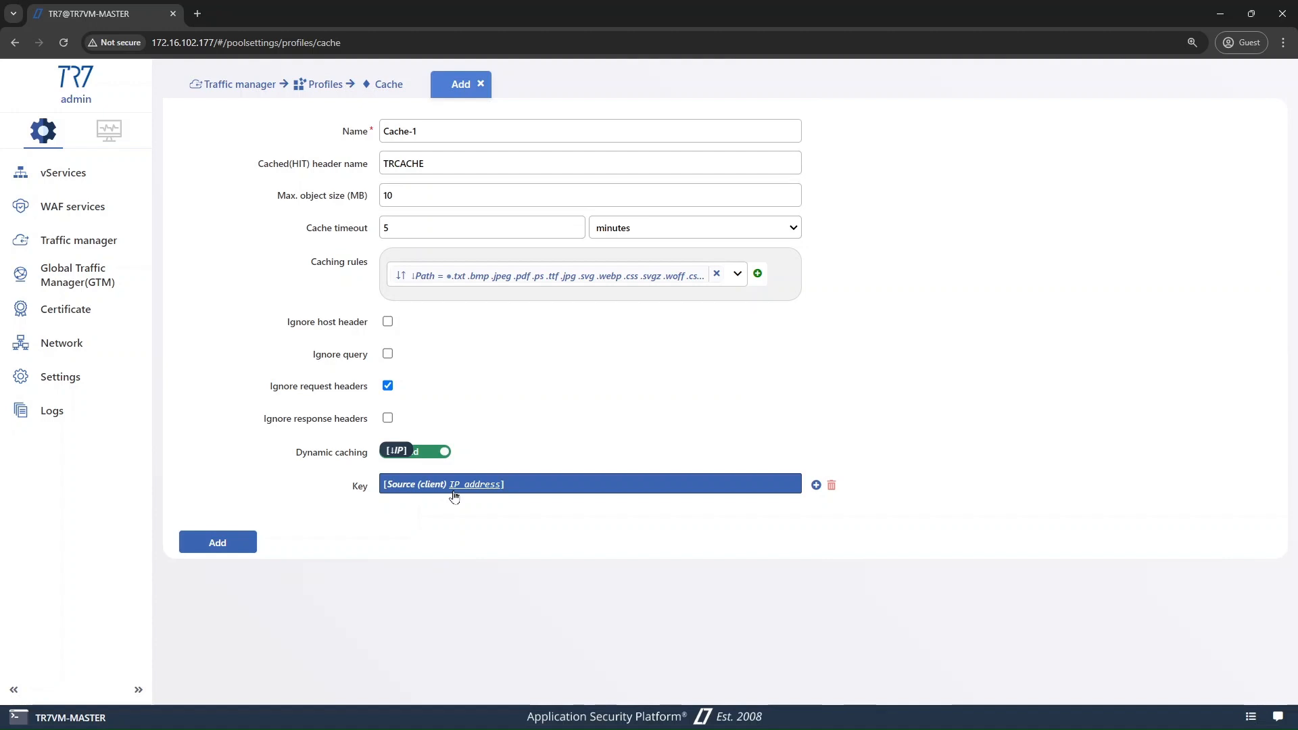
# Change the dynamic caching key to the Request info variable Query parameter with the parameter id.
pyautogui.click(453, 497)
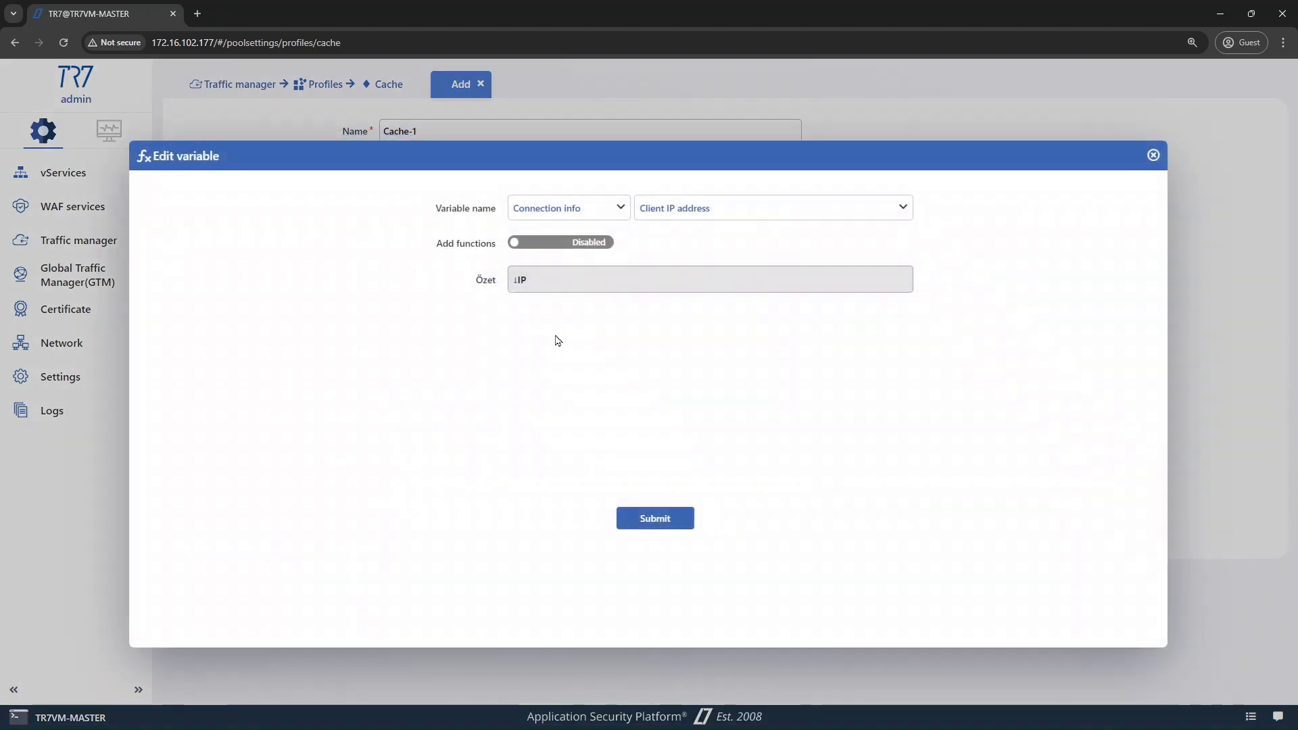
pyautogui.click(572, 208)
pyautogui.click(583, 253)
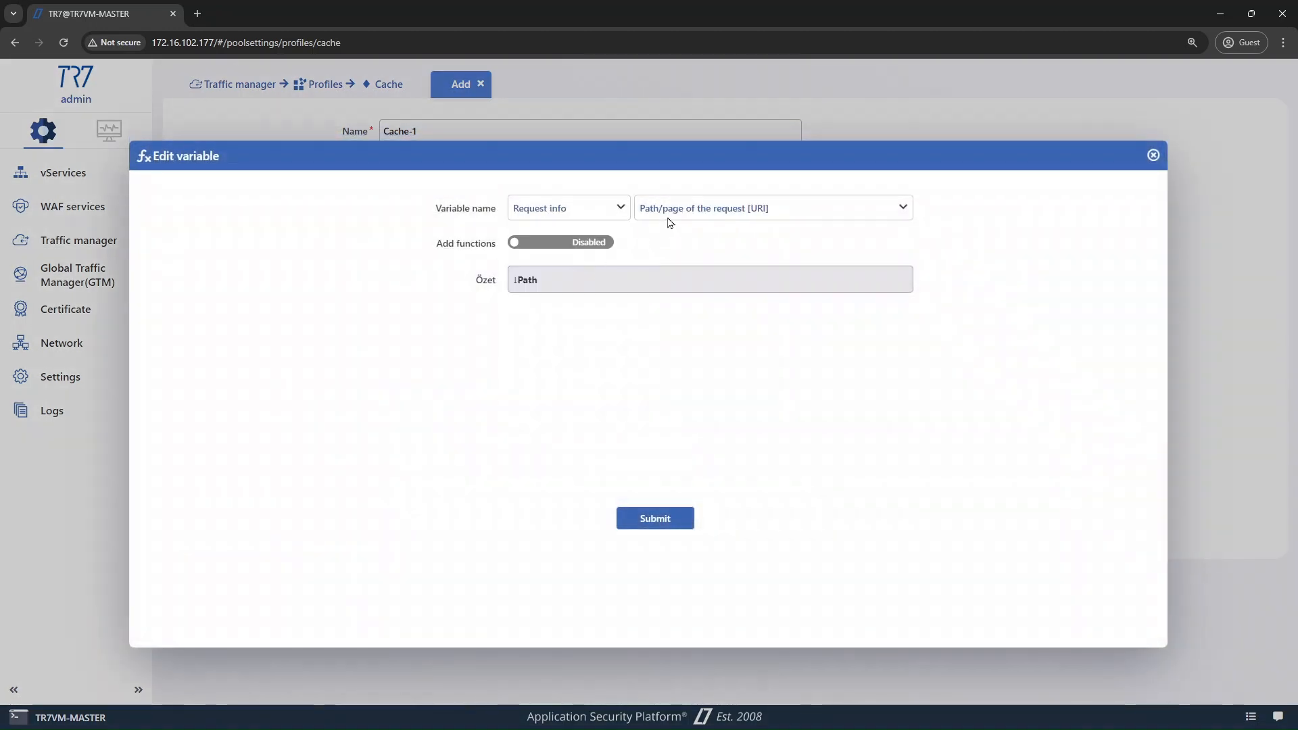
pyautogui.click(669, 216)
pyautogui.click(676, 345)
pyautogui.moveTo(573, 241); pyautogui.dragTo(328, 242)
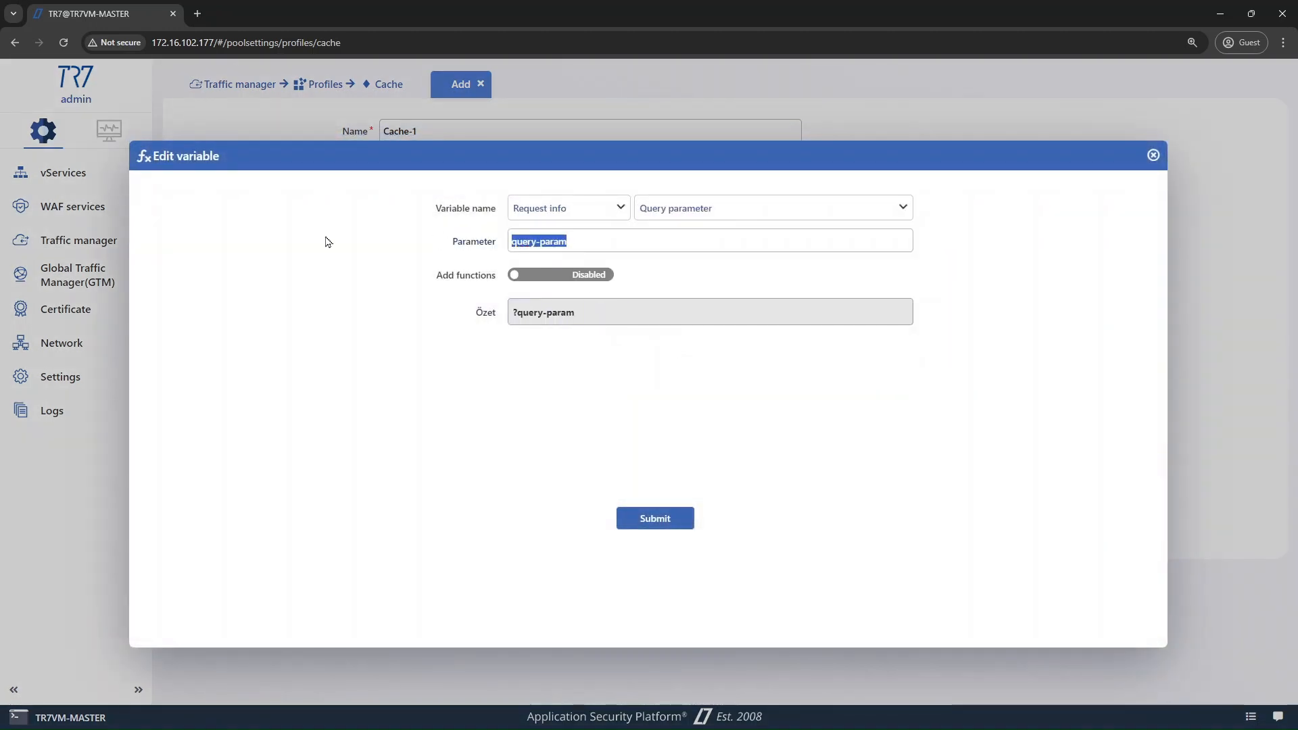
pyautogui.write('id')
pyautogui.click(655, 518)
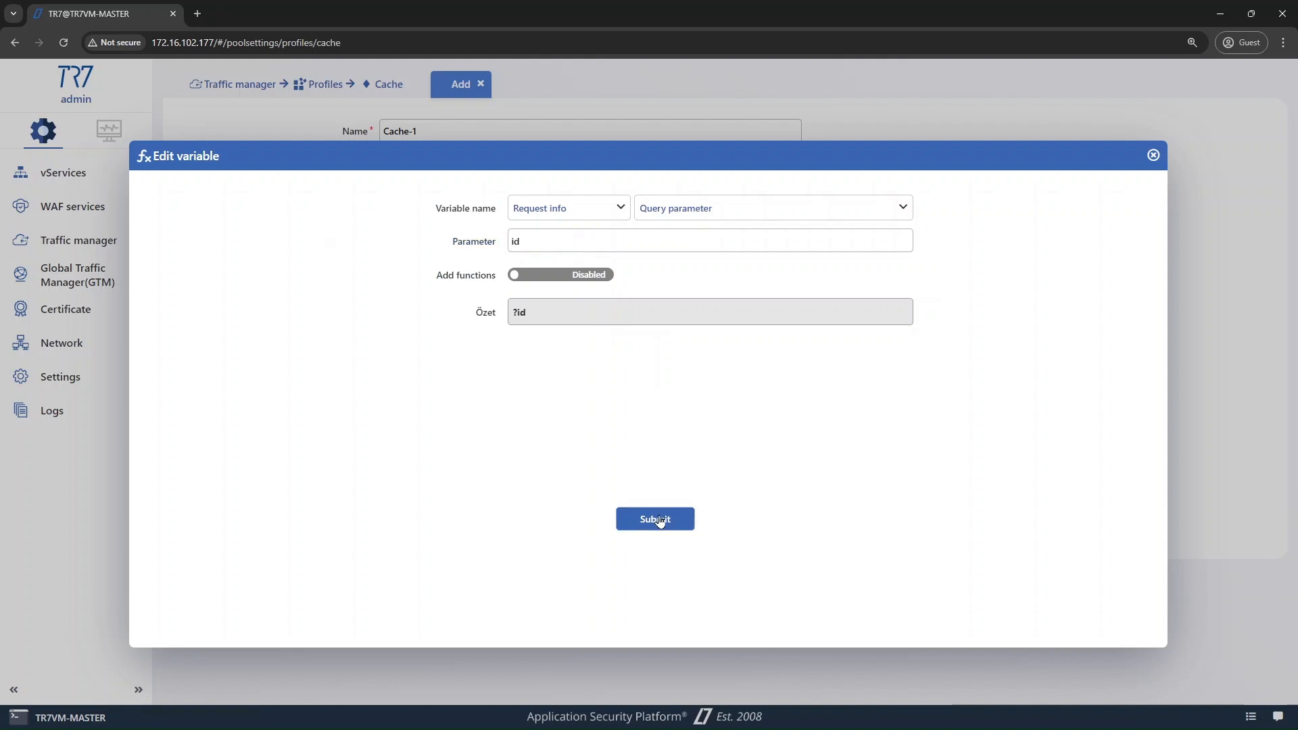
# Add a second caching key using the HTTP header info variable Request cookie content with cookie name phpsessionid, and save the profile.
pyautogui.click(816, 484)
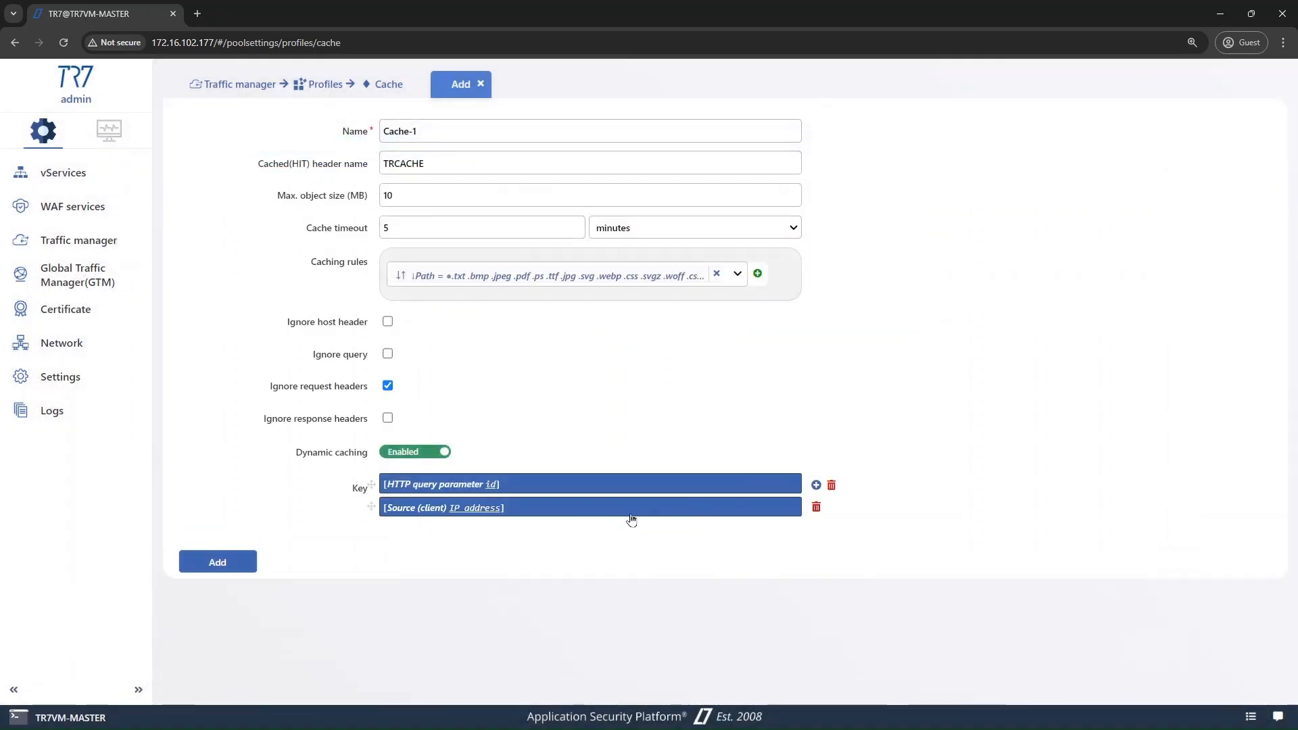
pyautogui.click(629, 508)
pyautogui.click(541, 209)
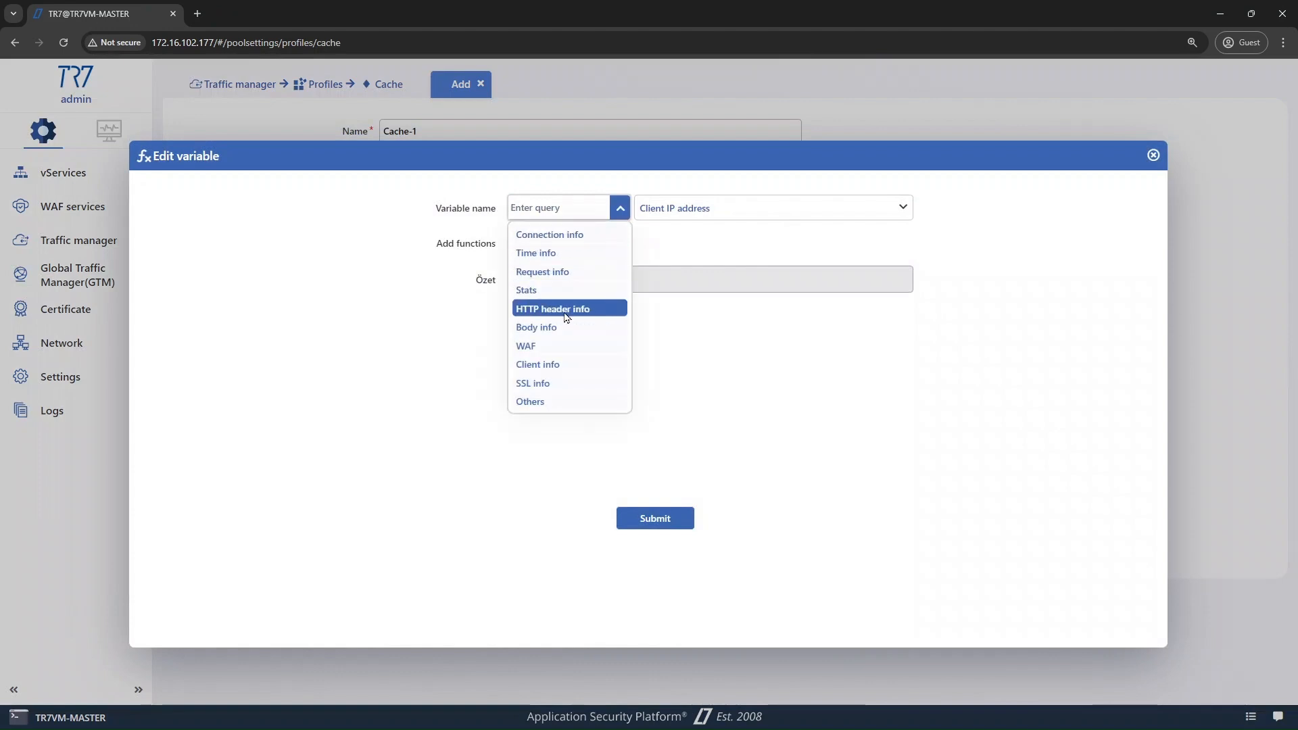
pyautogui.click(548, 312)
pyautogui.click(670, 208)
pyautogui.click(683, 252)
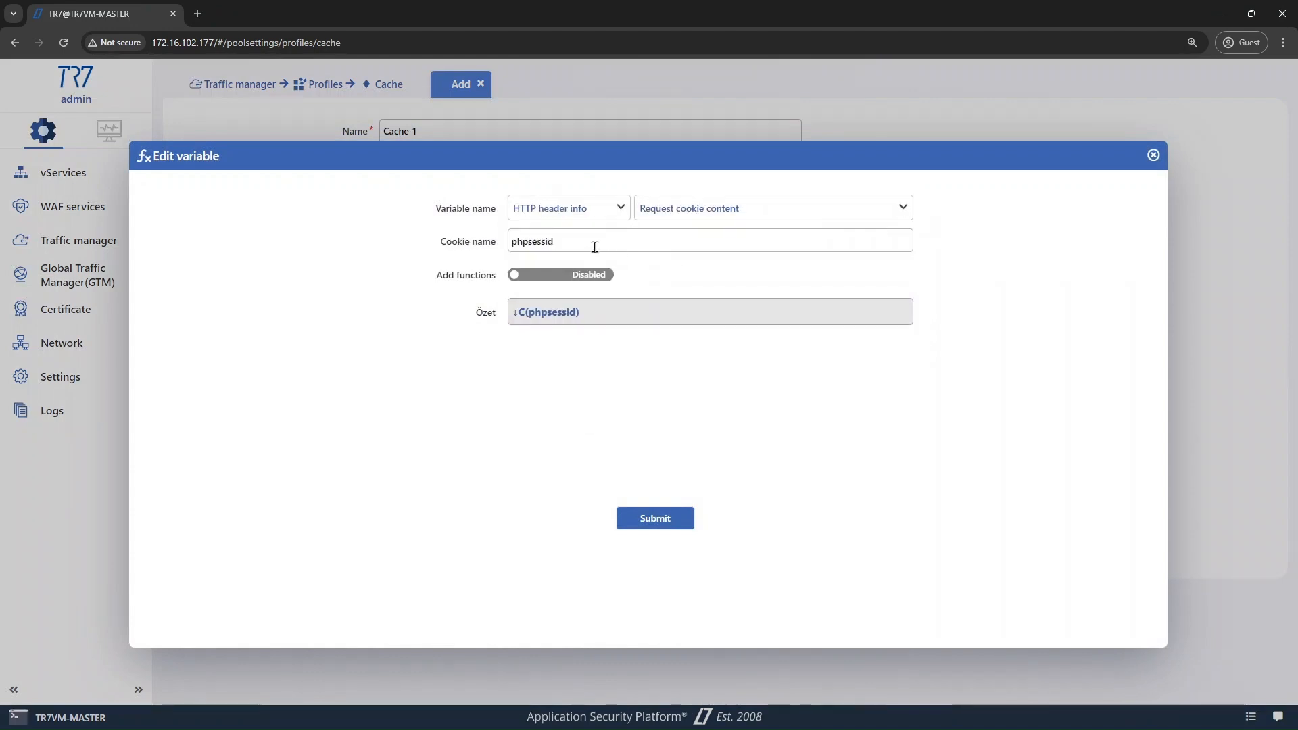
pyautogui.click(572, 246)
pyautogui.press('BackSpace')
pyautogui.press('BackSpace')
pyautogui.write('ionid')
pyautogui.click(648, 518)
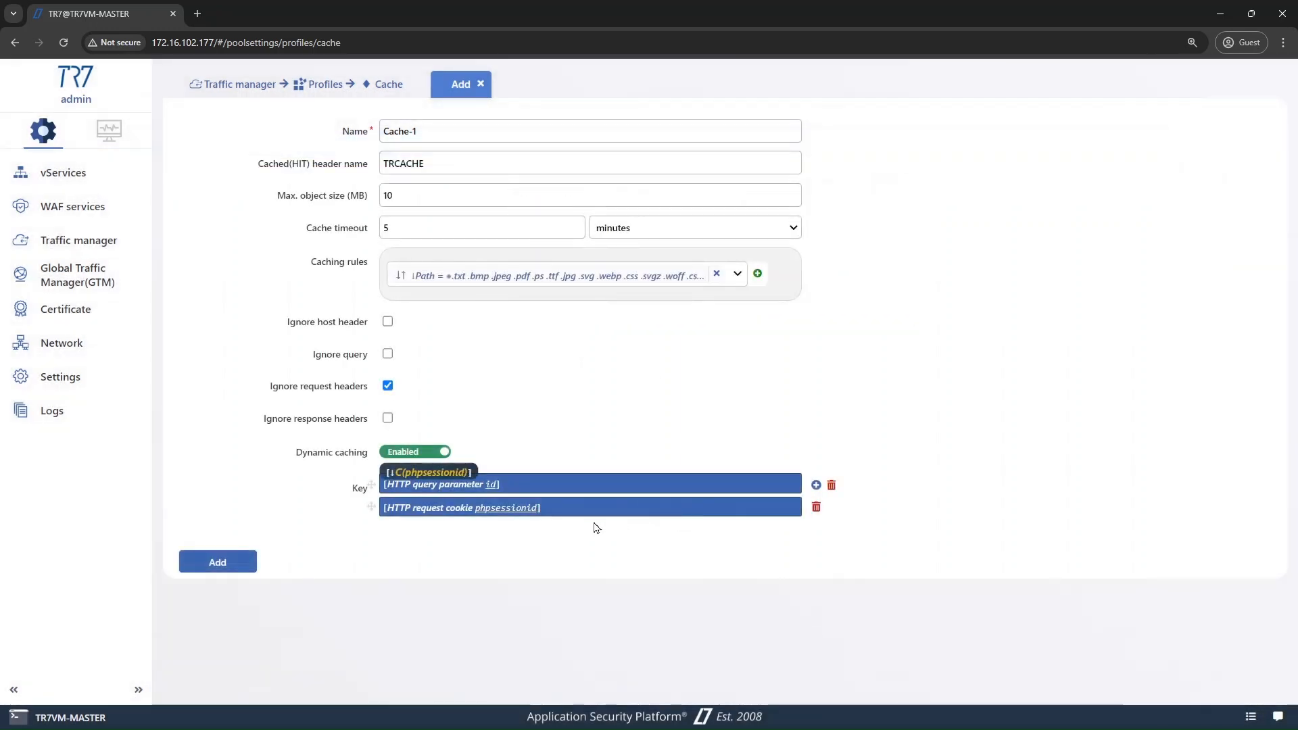
pyautogui.click(209, 562)
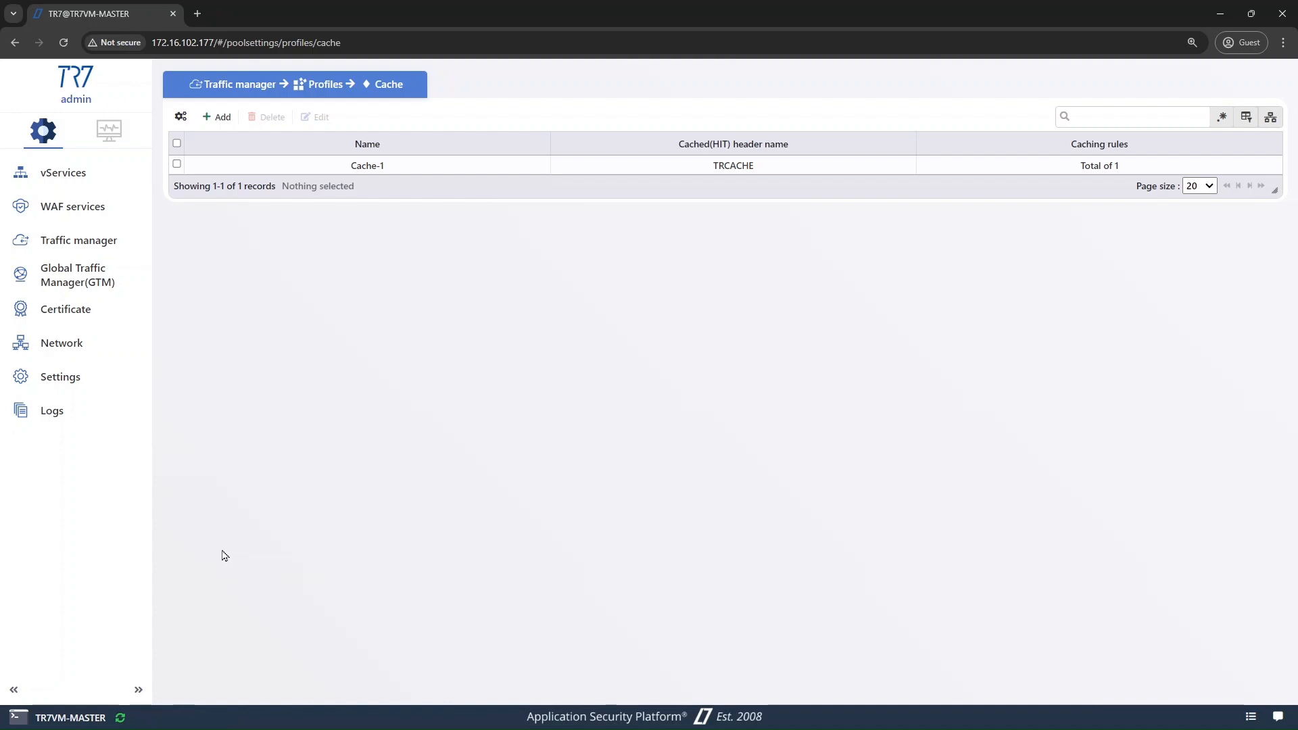
# Enable caching with the Cache-1 profile on the test.tr7.com vService and save it.
pyautogui.click(94, 177)
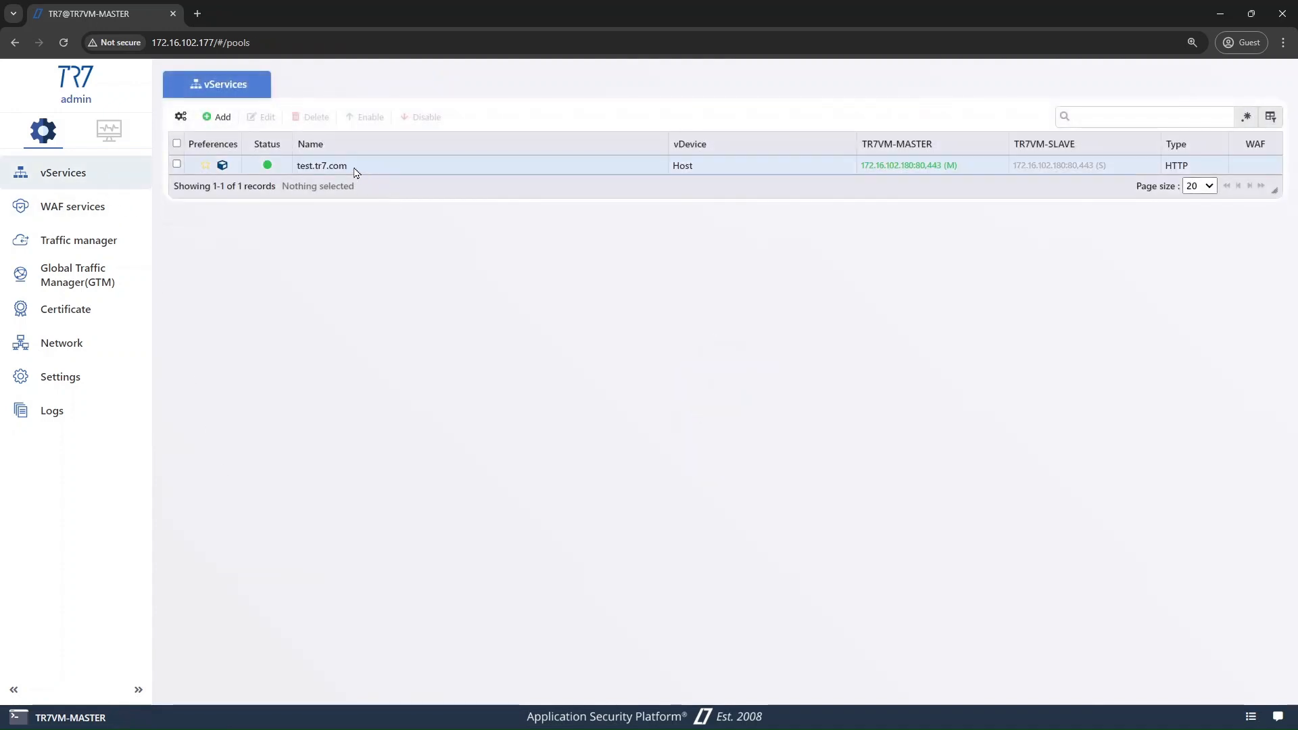
pyautogui.rightClick(356, 169)
pyautogui.click(376, 193)
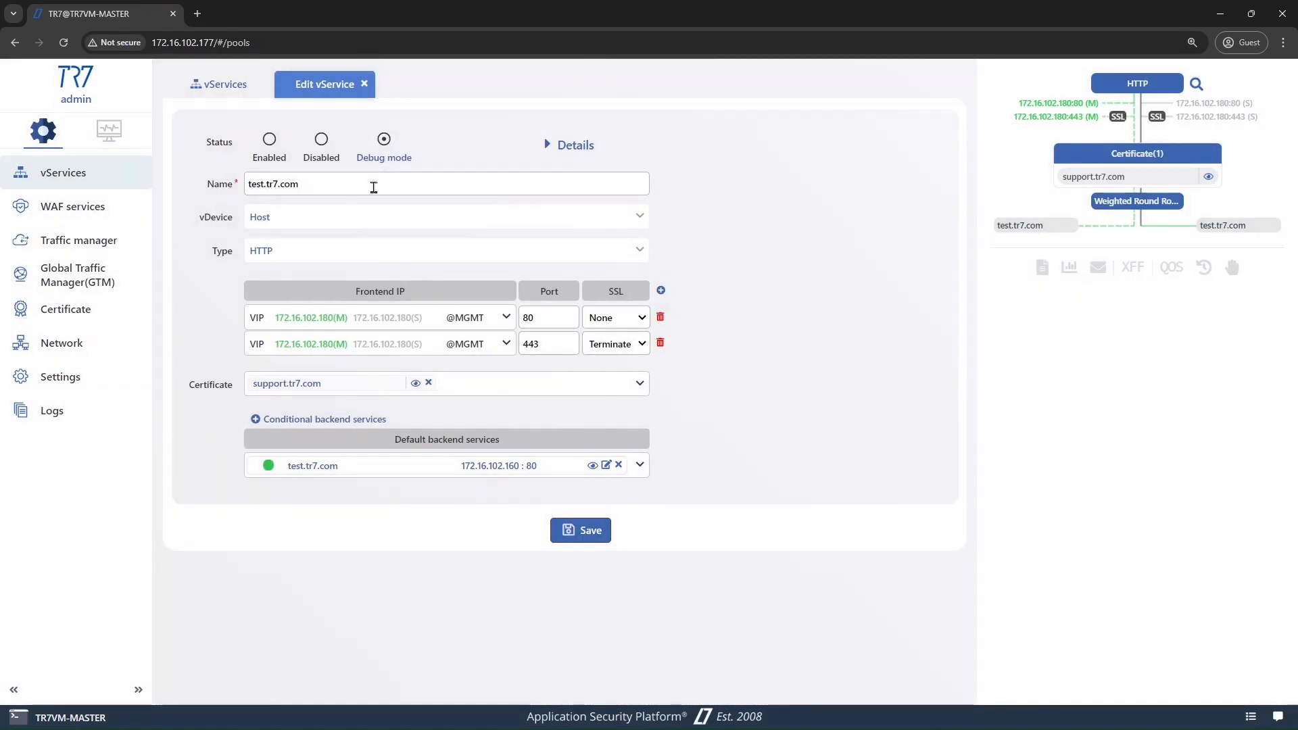
pyautogui.click(568, 145)
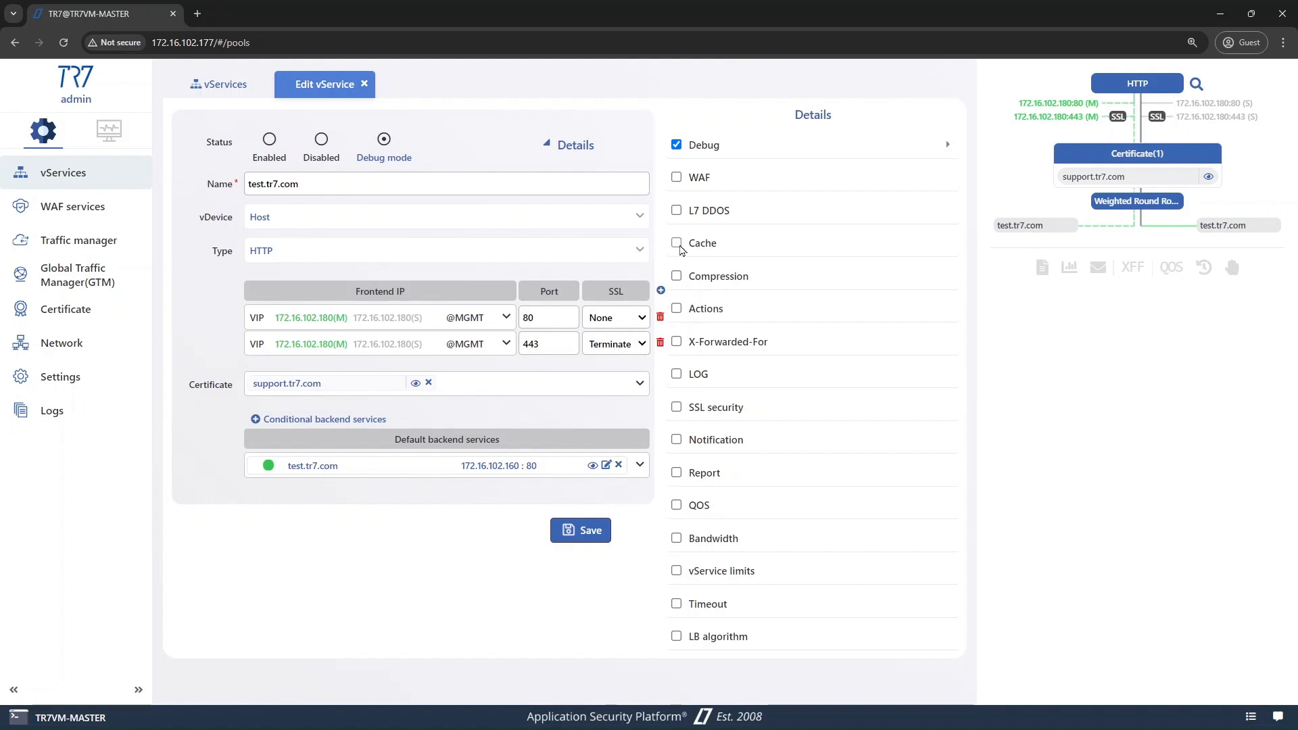
pyautogui.click(677, 242)
pyautogui.click(805, 272)
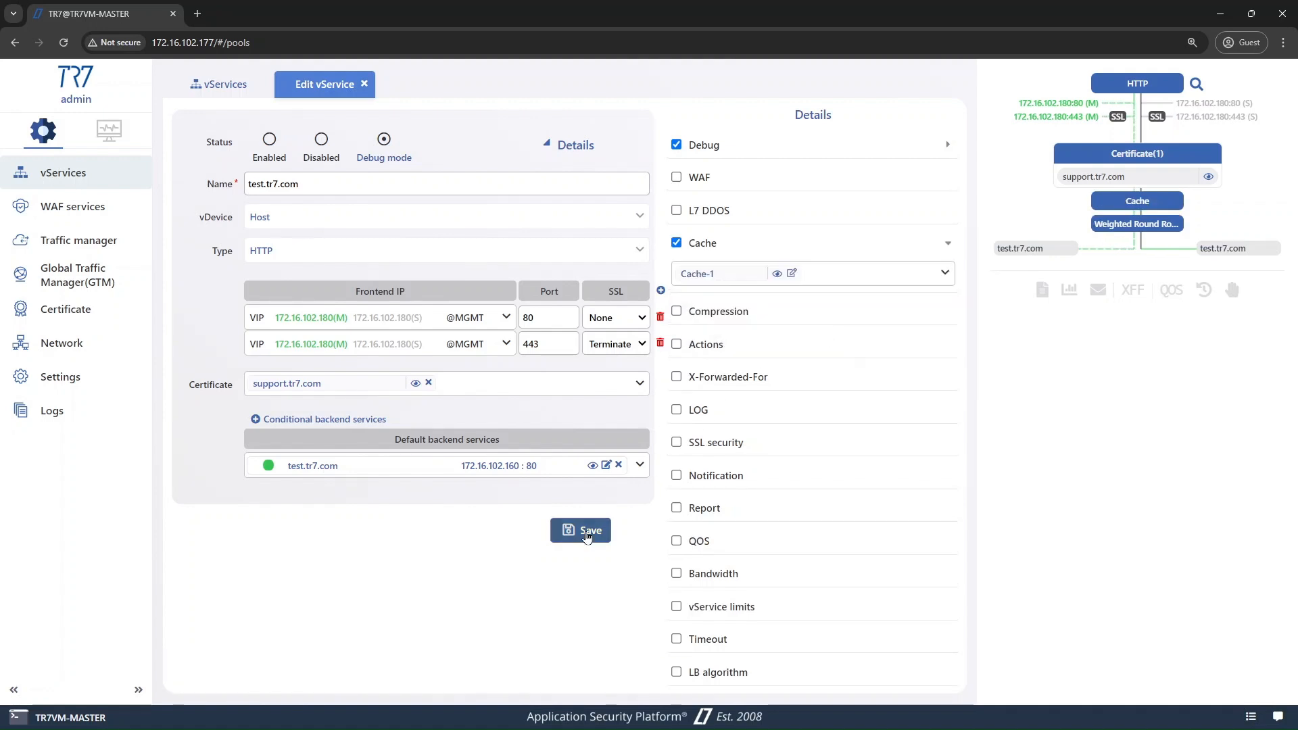
pyautogui.click(582, 534)
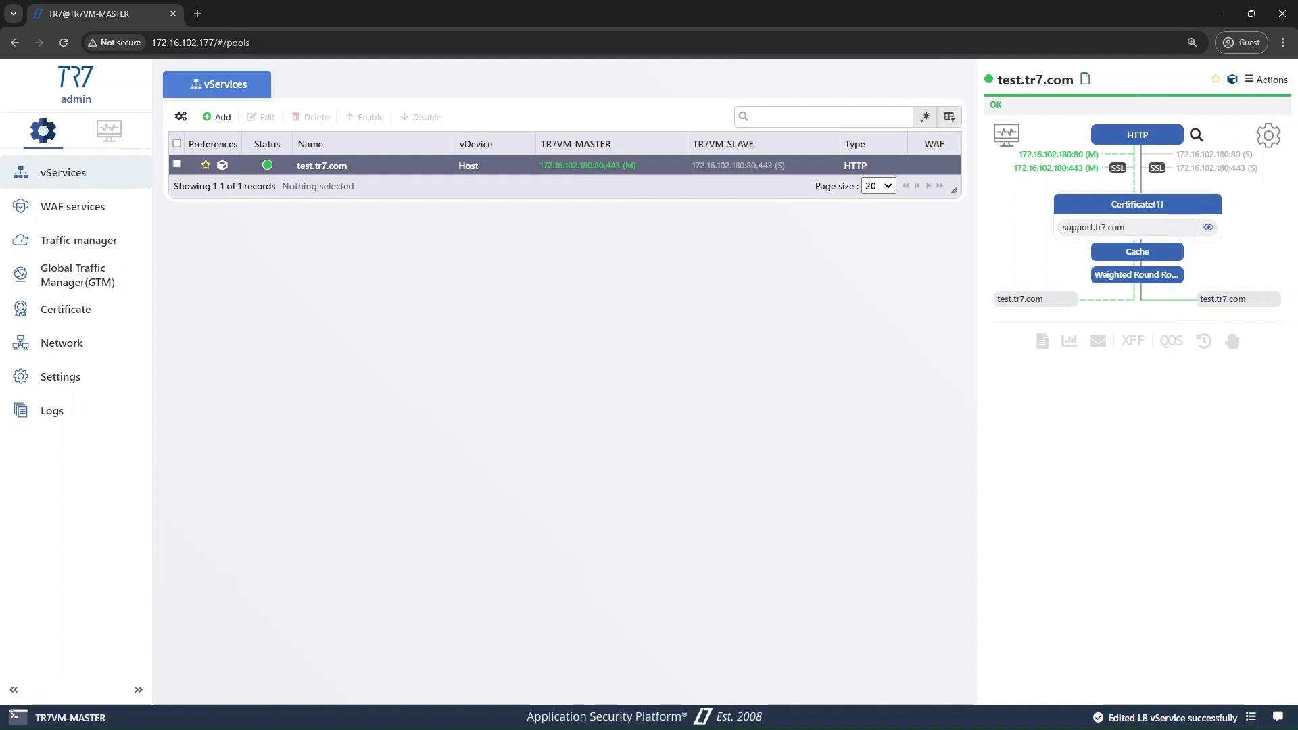
# Switch to the web1-new terminal session and examine the printed contents of cache-test.txt.
pyautogui.hotkey('alt', 'Tab')
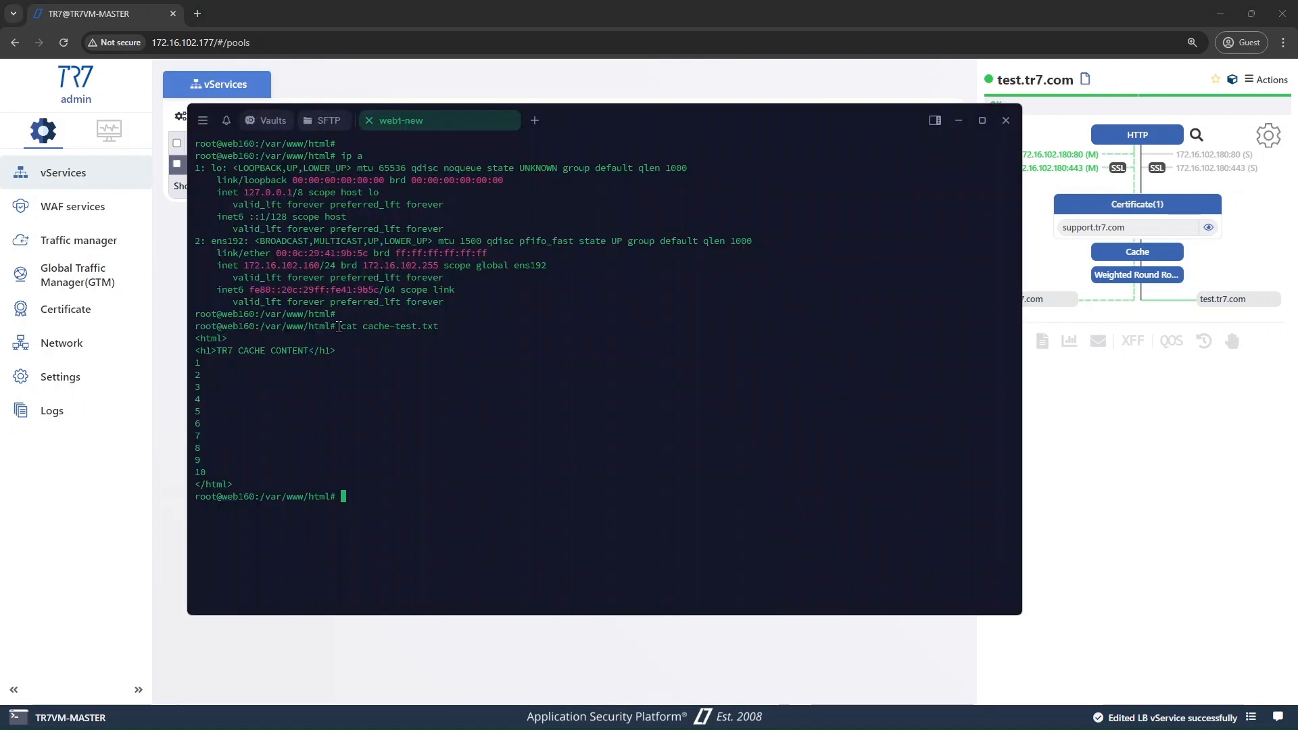
pyautogui.moveTo(339, 326); pyautogui.dragTo(323, 486)
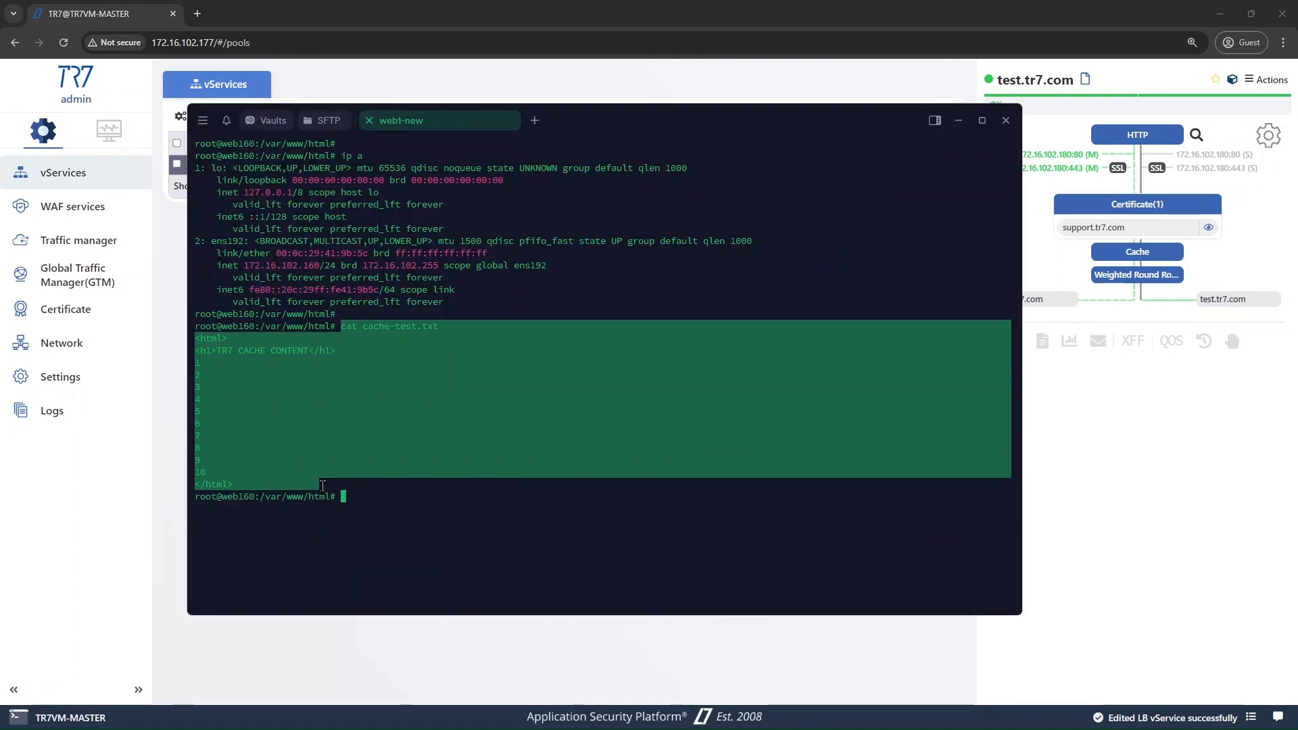
pyautogui.click(338, 385)
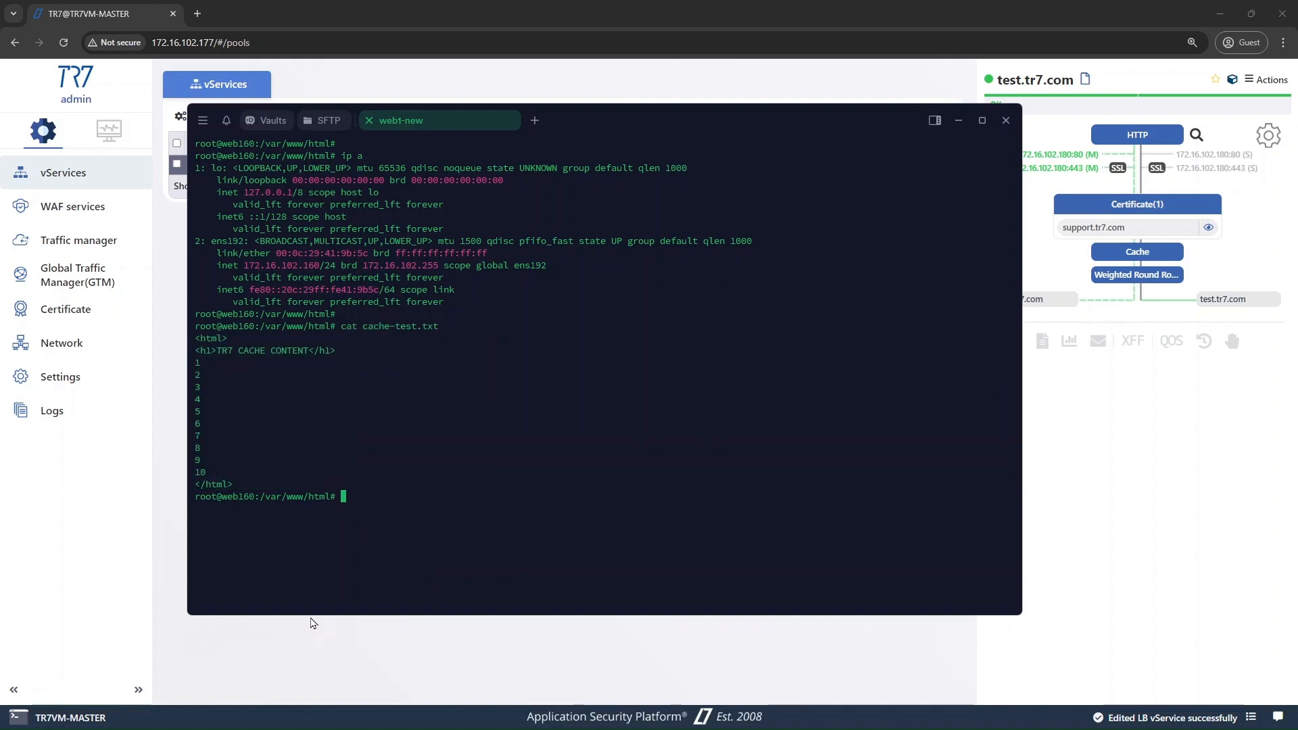
# Switch to Postman and view the response cookies of the cache-test.txt?id=77 request.
pyautogui.hotkey('alt', 'Tab')
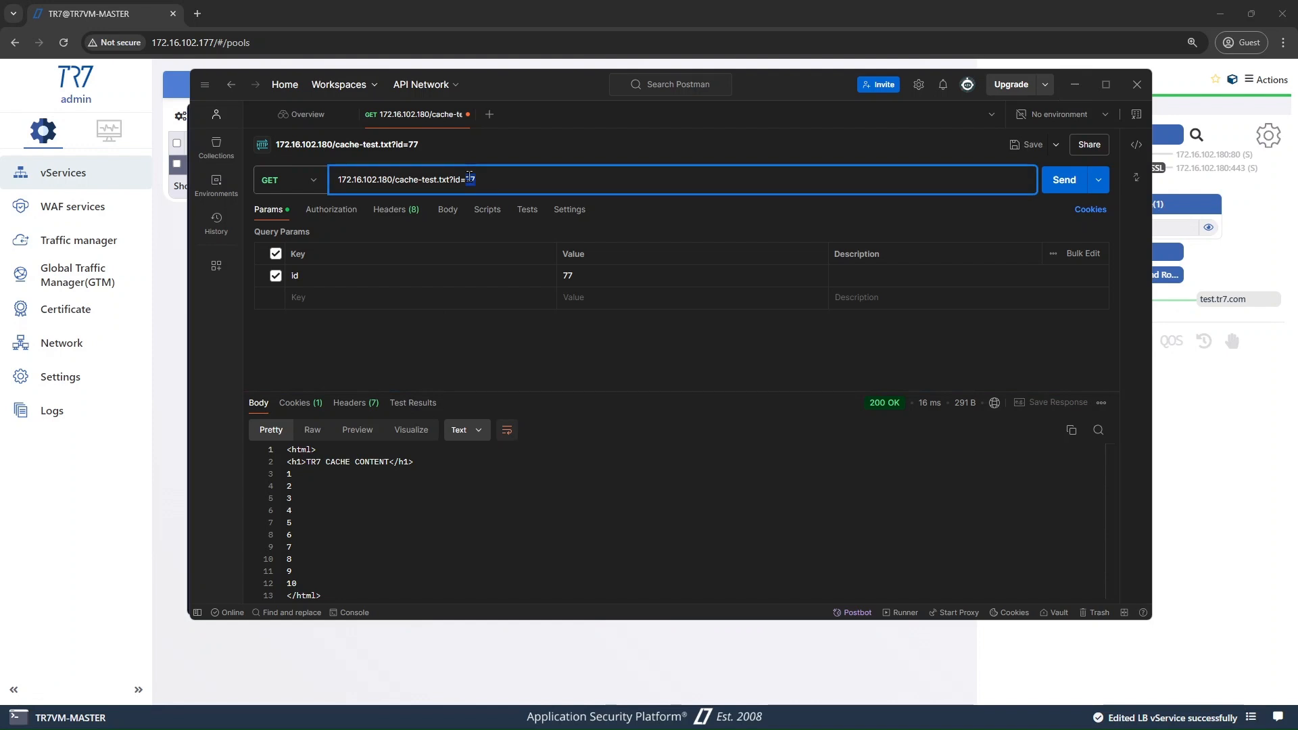
pyautogui.click(298, 404)
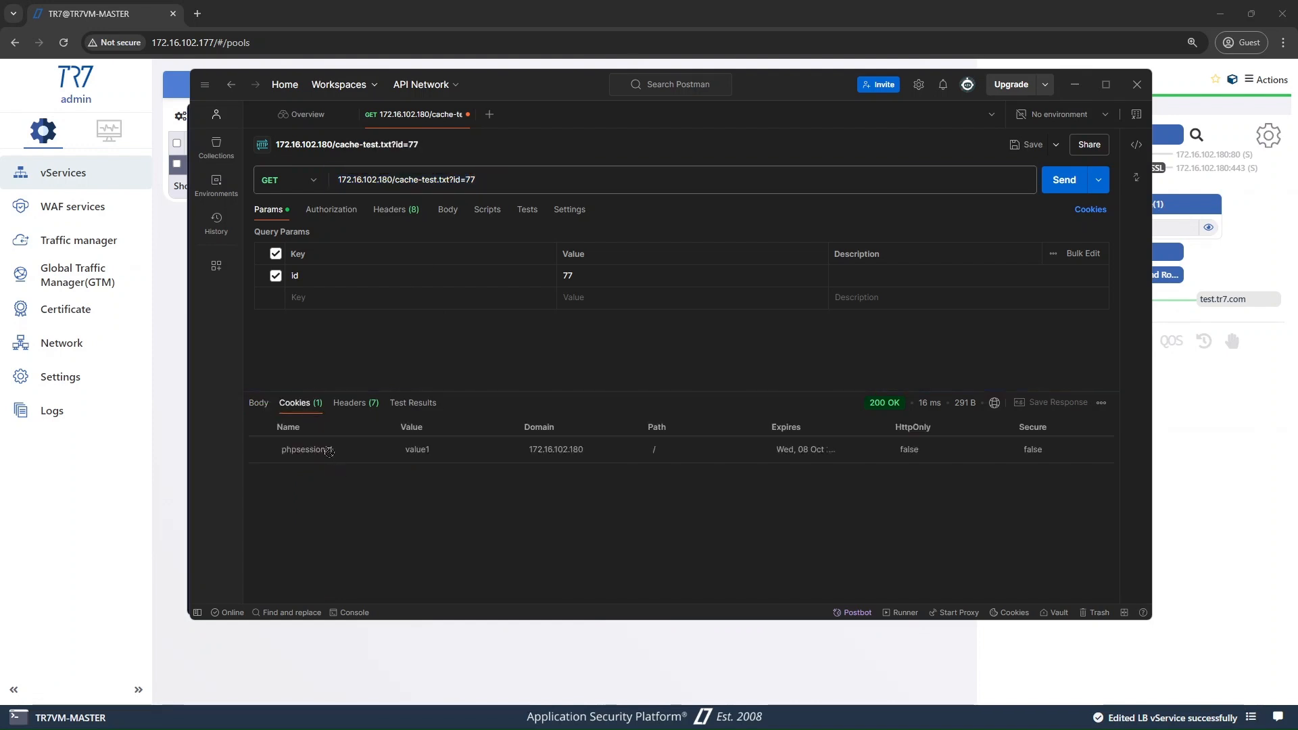
# Send the GET request for 172.16.102.180/cache-test.txt?id=77 several times and check the trcache and age response headers.
pyautogui.tripleClick(442, 181)
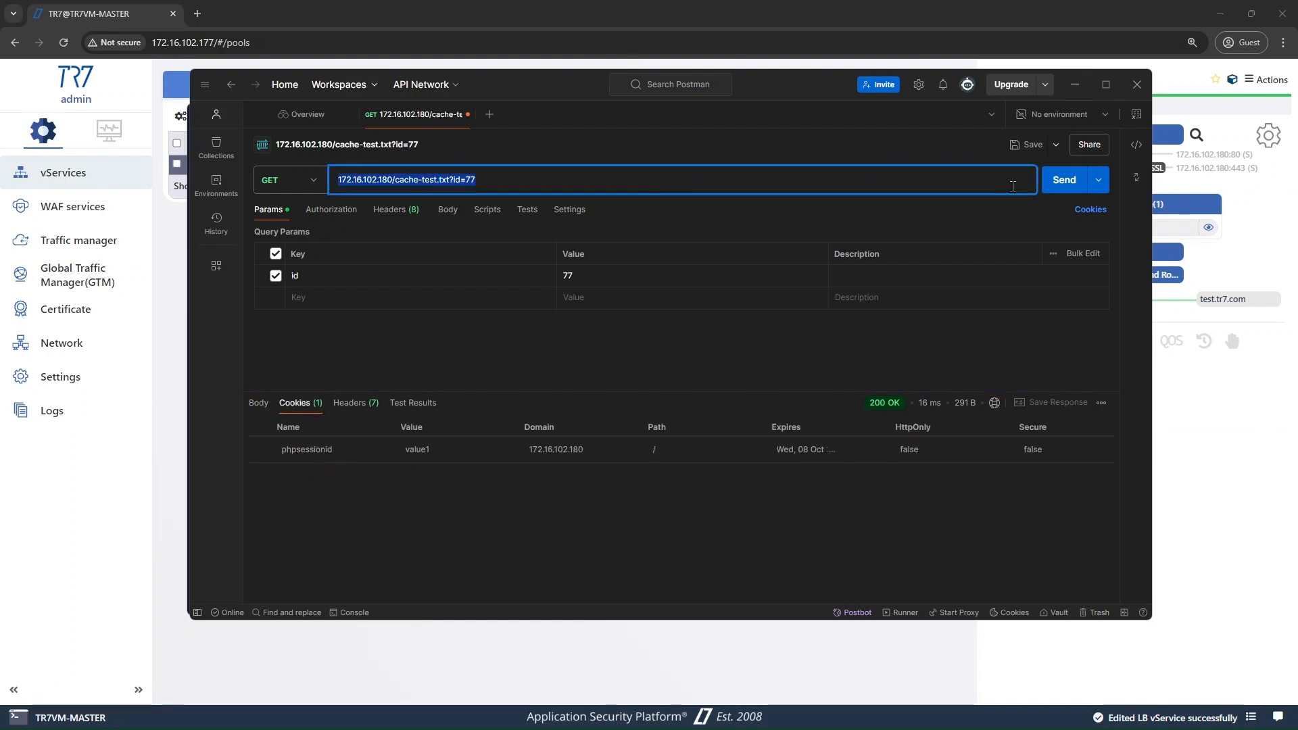
pyautogui.click(1062, 180)
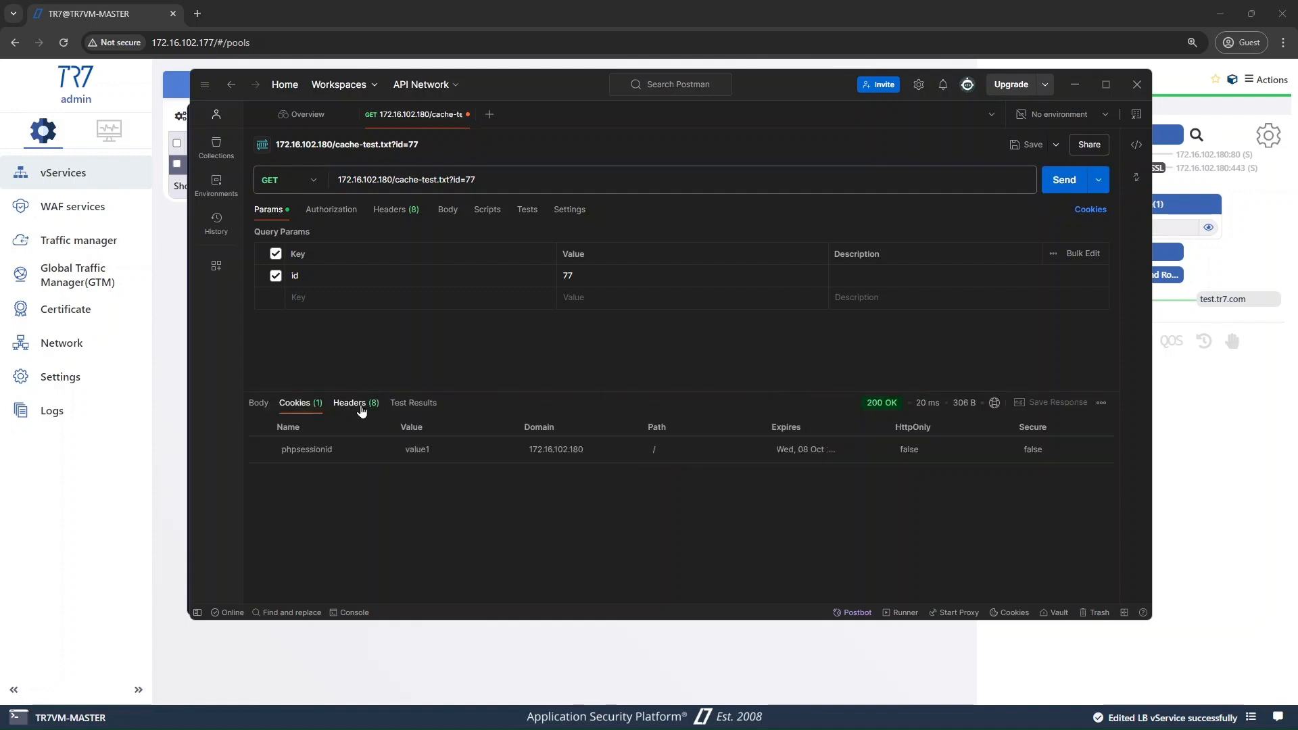
pyautogui.click(356, 404)
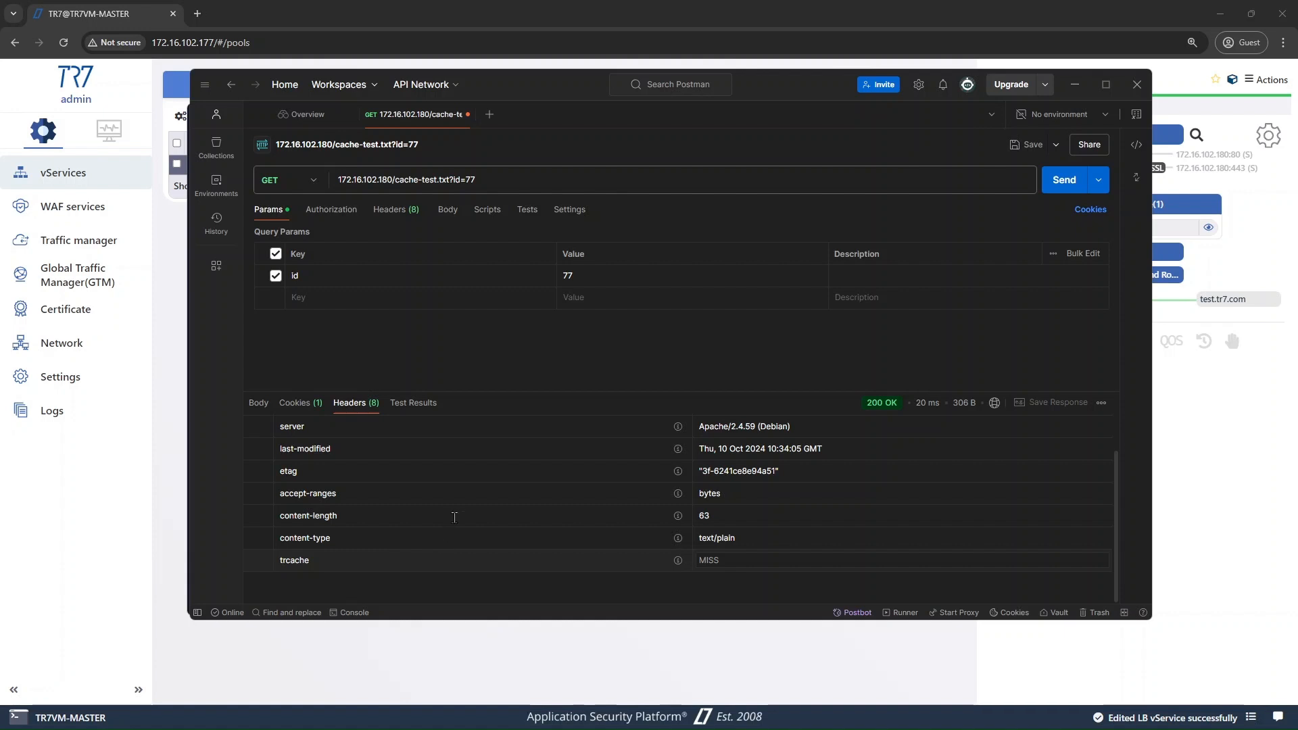
pyautogui.click(1063, 183)
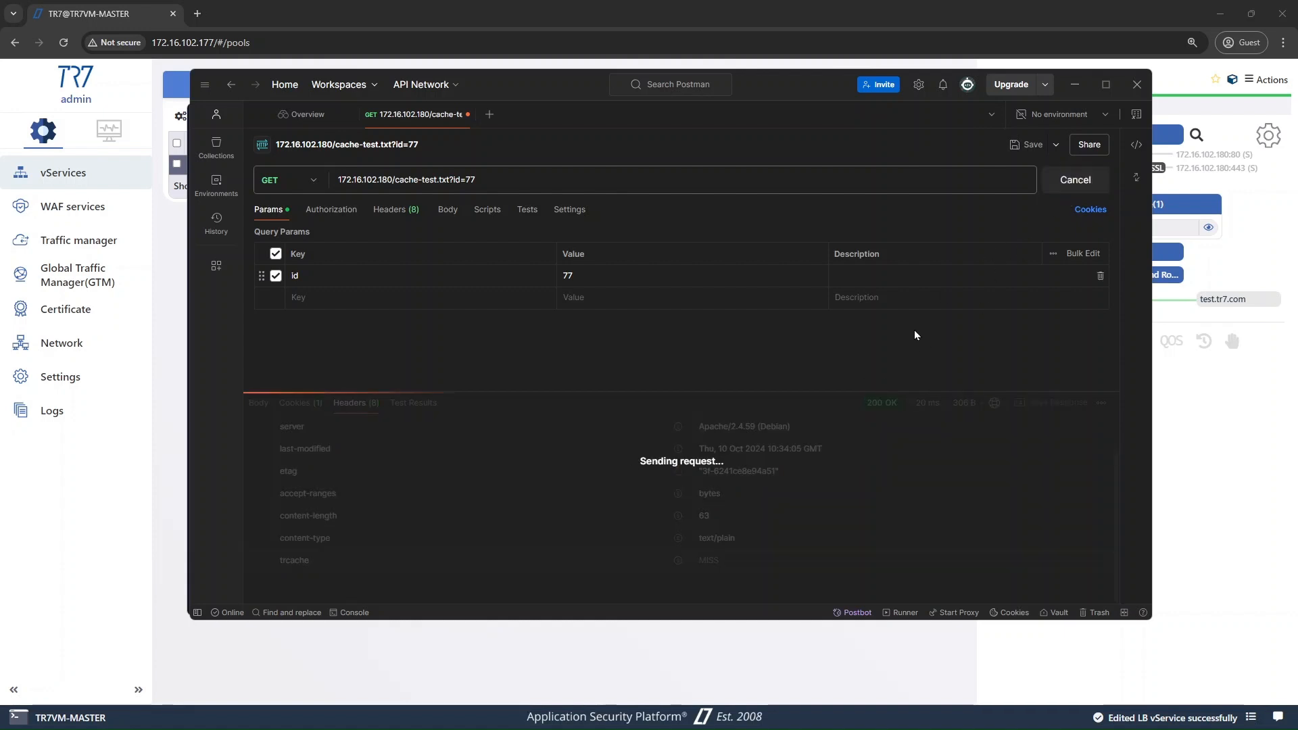
pyautogui.scroll(-1, 719, 551)
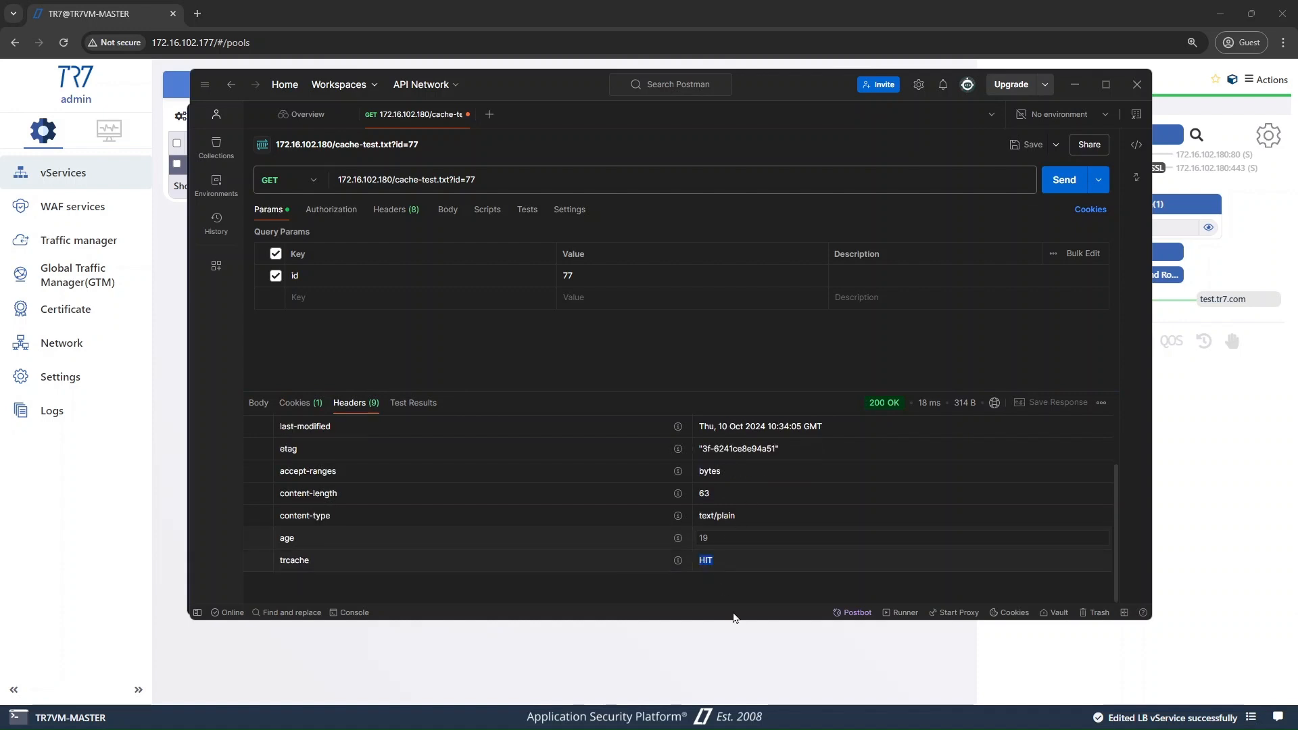
pyautogui.click(719, 592)
pyautogui.click(1066, 181)
# Switch to the web1-new terminal session and open cache-test.txt in vi at the line containing 1.
pyautogui.hotkey('alt', 'Tab')
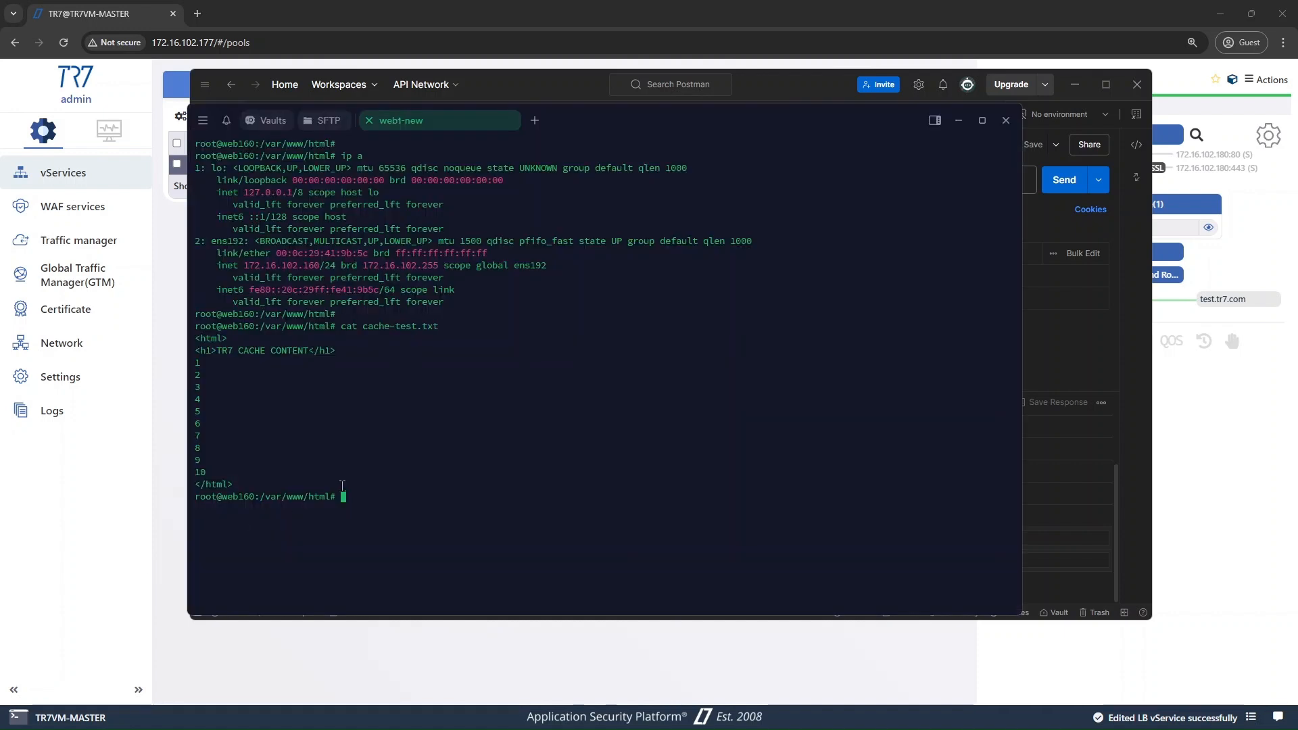
pyautogui.write('vi cache-test.txt')
pyautogui.press('Return')
pyautogui.press('Down')
pyautogui.press('Down')
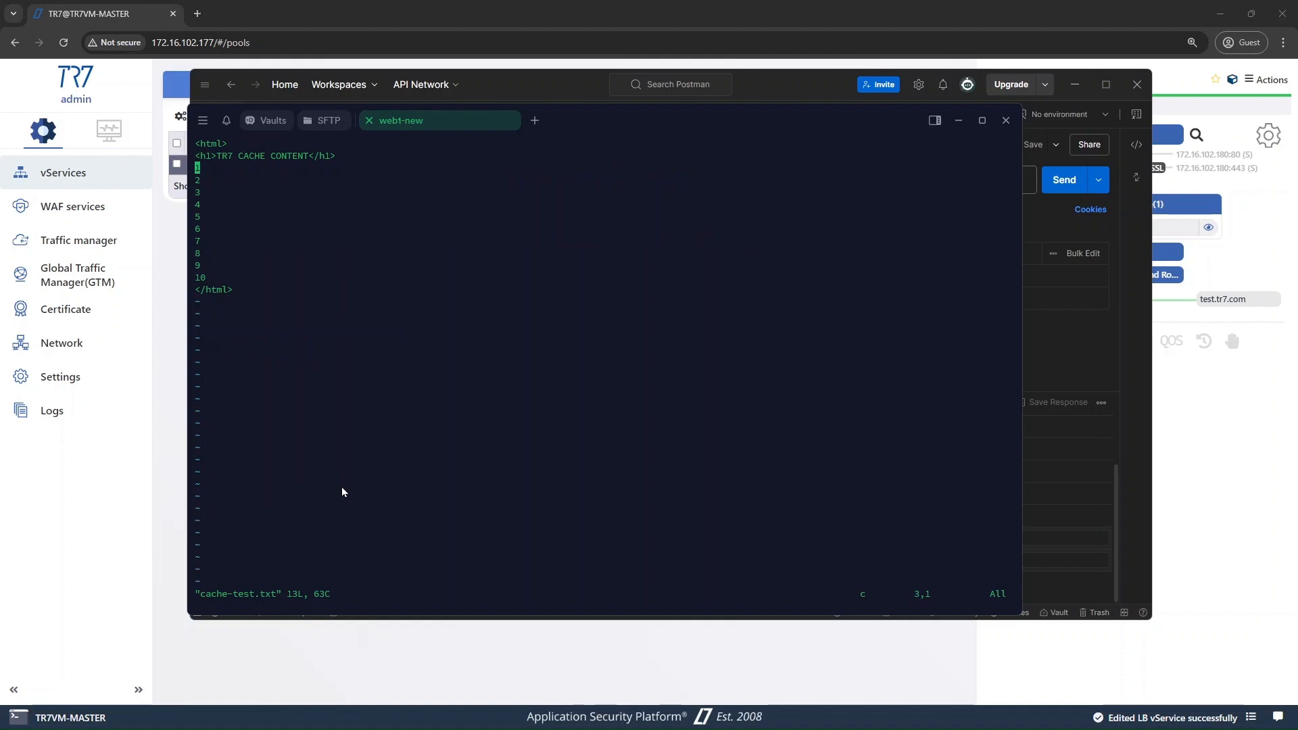
# Delete the lines numbered 1 through 10 from cache-test.txt, then save the file and quit vi with :wq!
pyautogui.write('idd')
pyautogui.press('Escape')
pyautogui.press('d')
pyautogui.press('d')
pyautogui.press('d')
pyautogui.press('d')
pyautogui.press('d')
pyautogui.press('d')
pyautogui.press('d')
pyautogui.press('d')
pyautogui.press('d')
pyautogui.press('d')
pyautogui.press('d')
pyautogui.press('d')
pyautogui.press('d')
pyautogui.press('d')
pyautogui.press('d')
pyautogui.press('d')
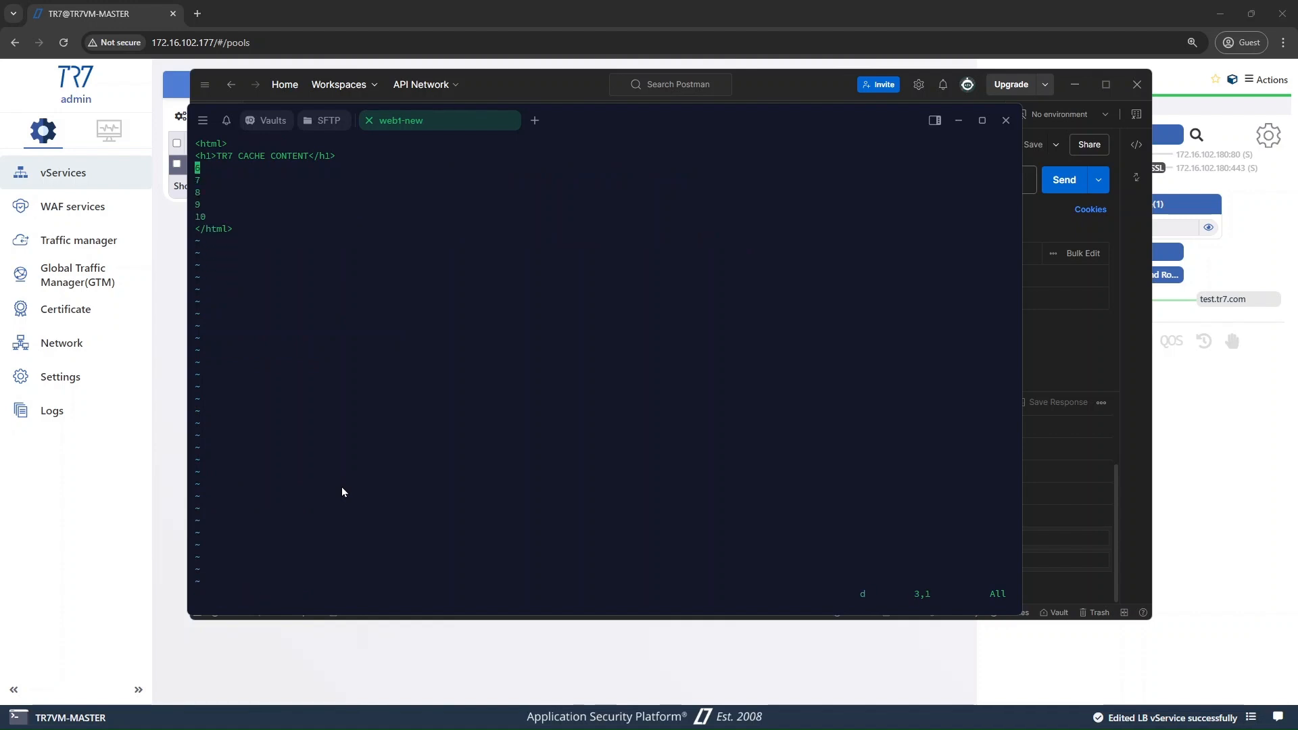
pyautogui.press('d')
pyautogui.press('d')
pyautogui.press('d')
pyautogui.write(':wq!')
pyautogui.press('Return')
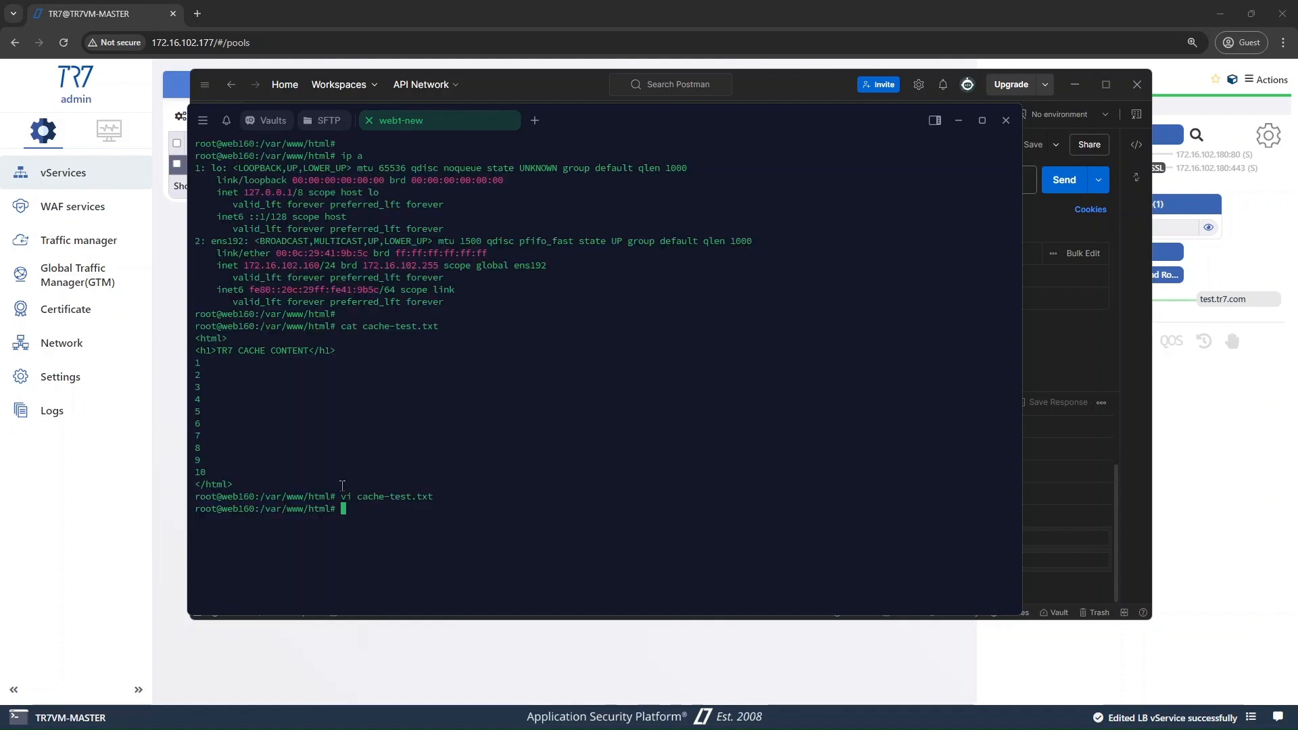
# Print the contents of the edited cache-test.txt with cat.
pyautogui.write('cat cac')
pyautogui.press('Tab')
pyautogui.press('Return')
pyautogui.press('Return')
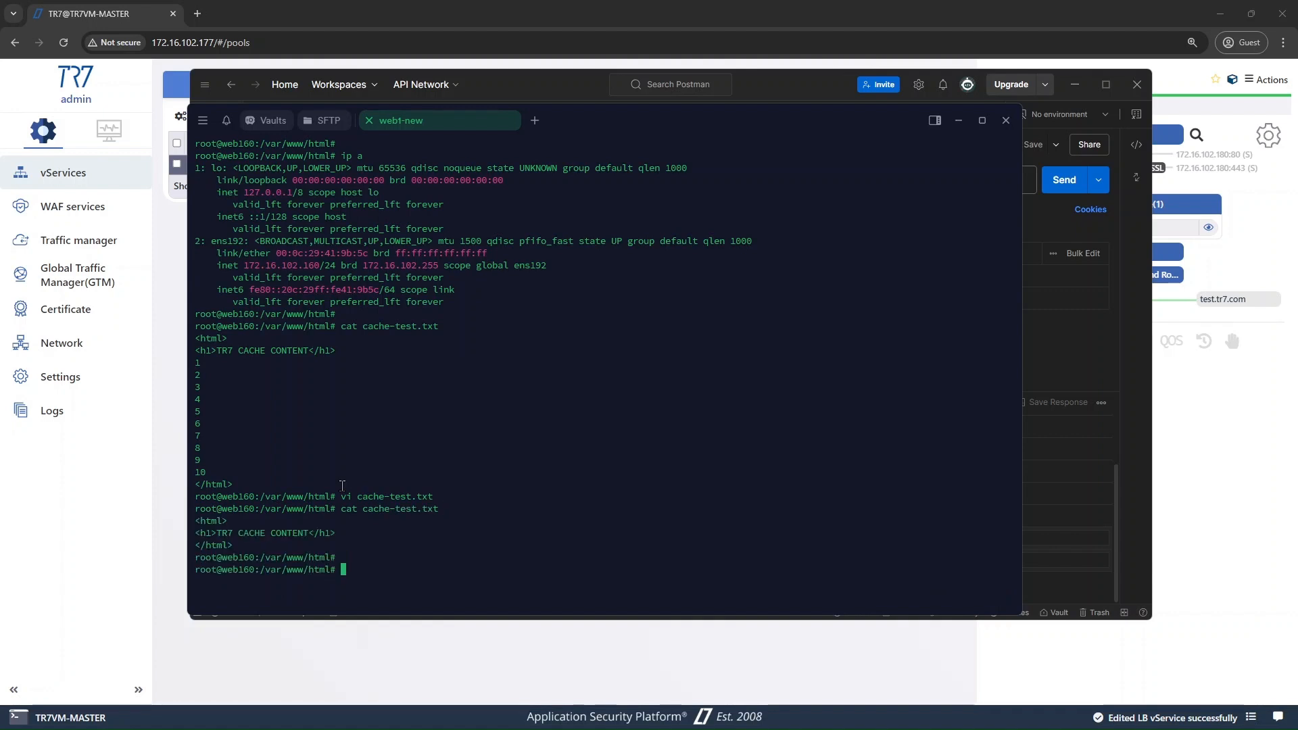
# Switch to Postman, resend the cache-test.txt?id=77 request several times and examine the response body.
pyautogui.click(1117, 345)
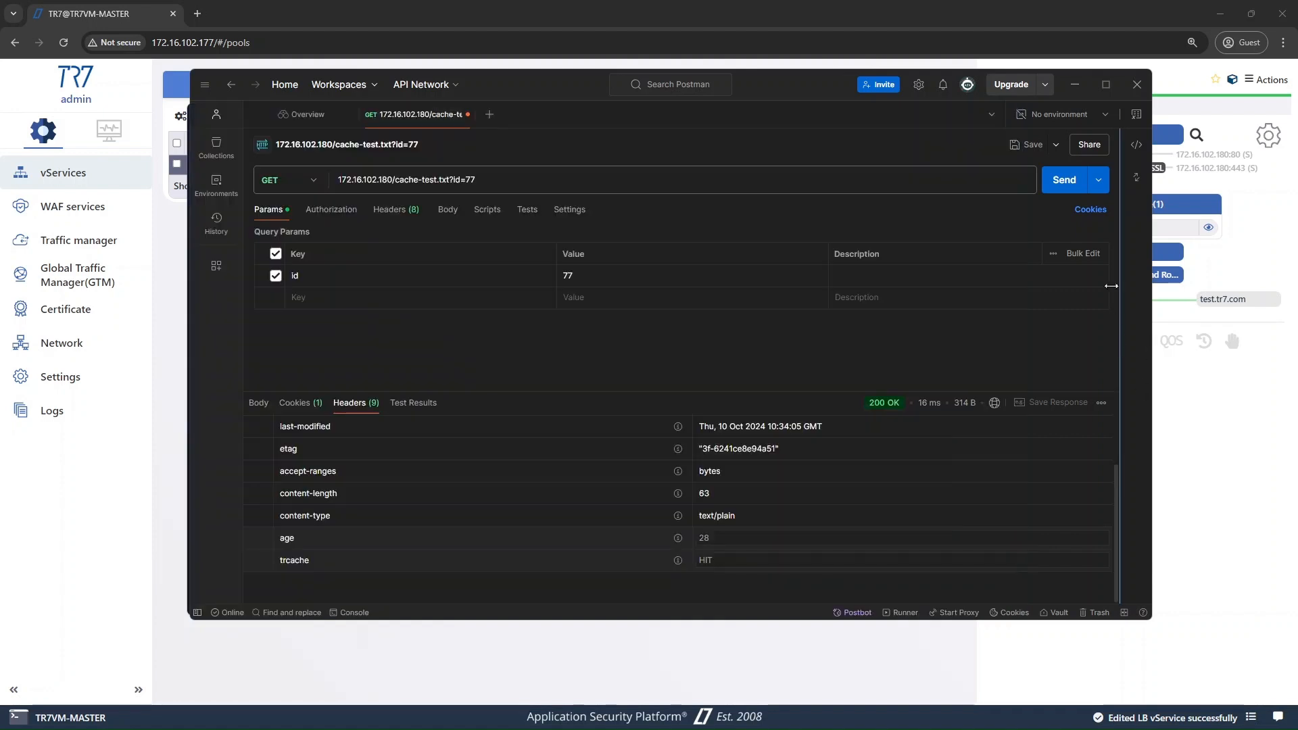
pyautogui.click(1063, 187)
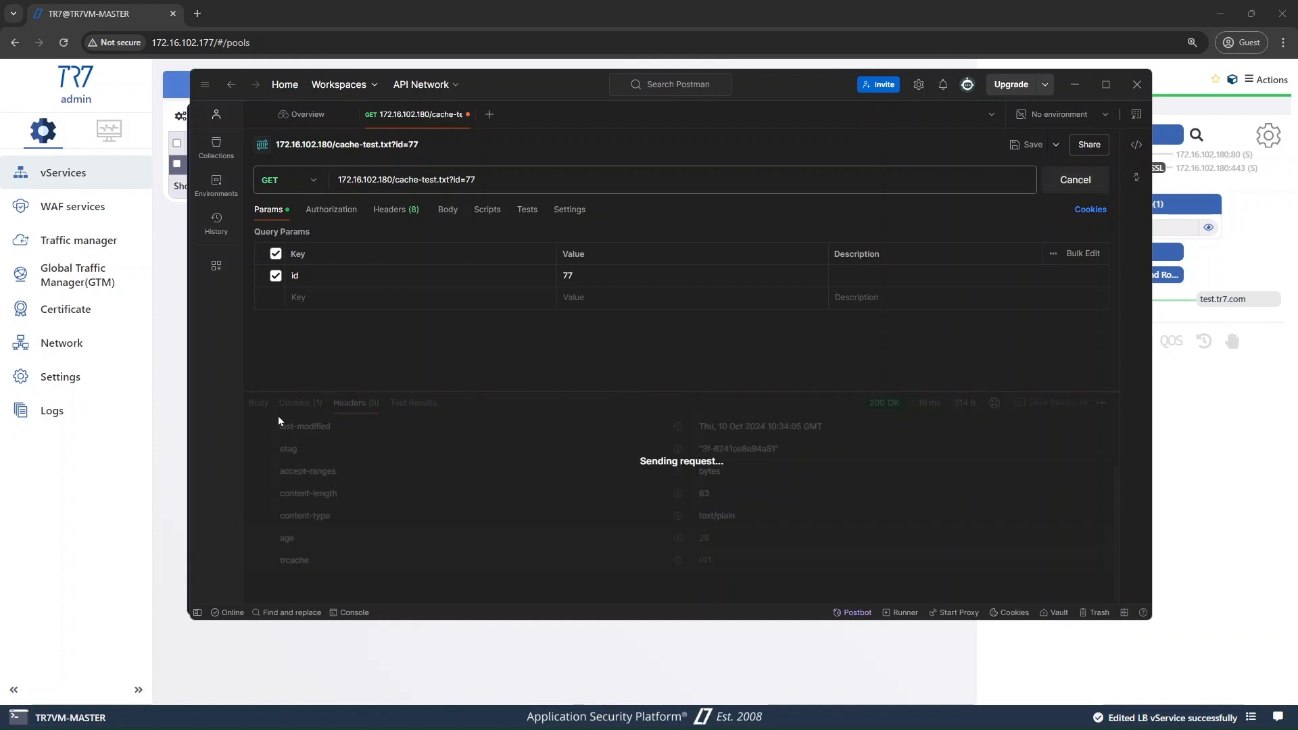
pyautogui.click(260, 404)
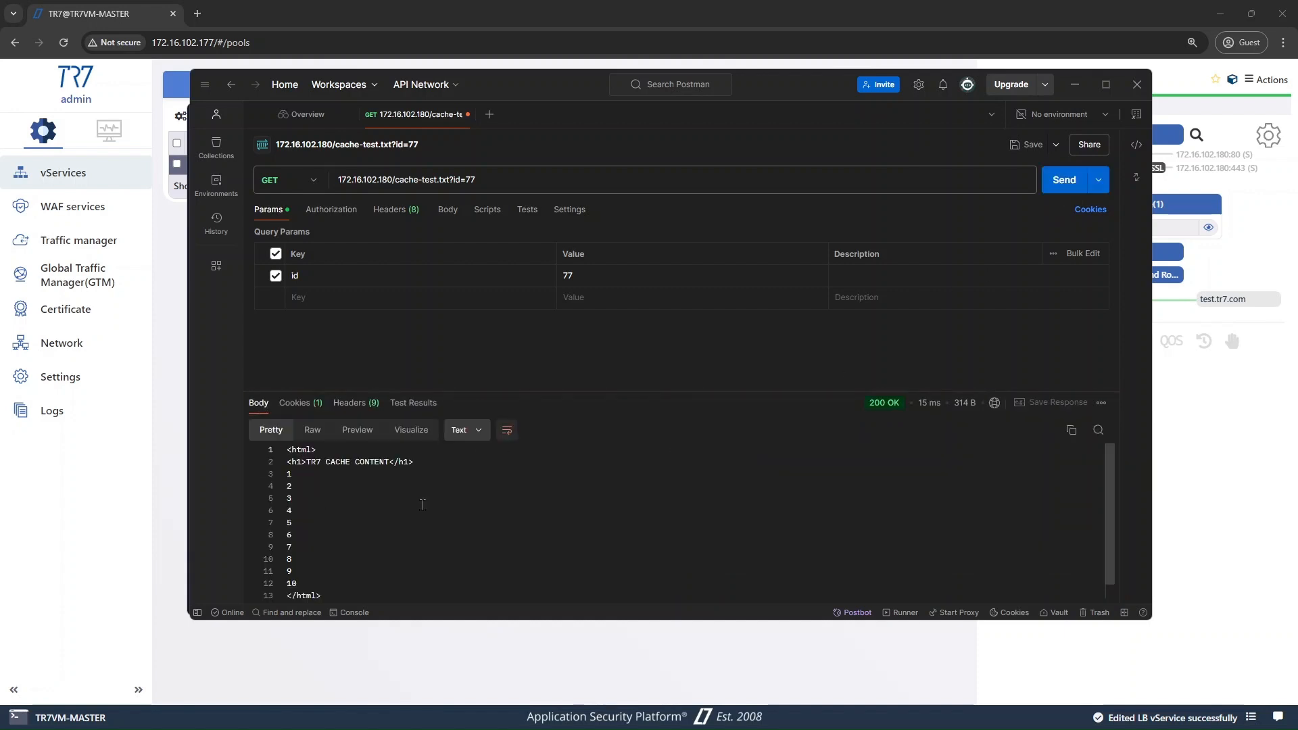
pyautogui.click(1078, 181)
pyautogui.click(1073, 184)
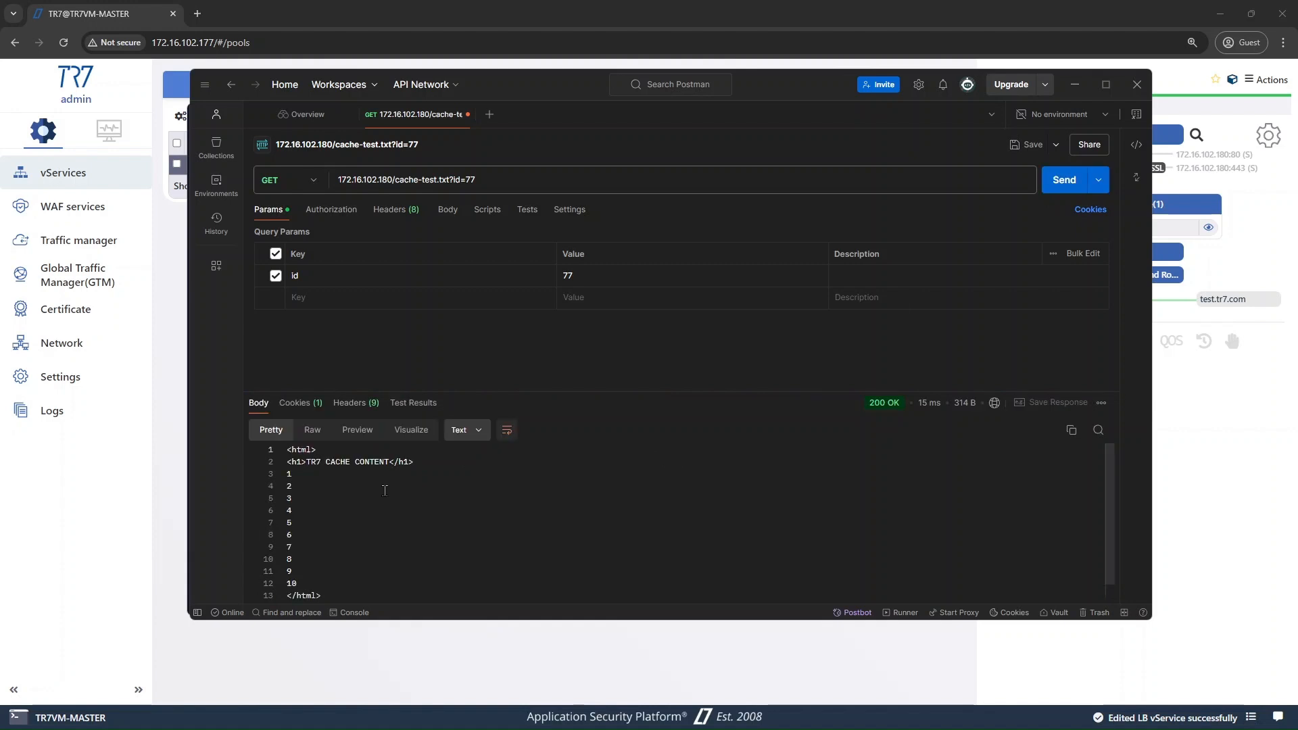
pyautogui.click(1062, 190)
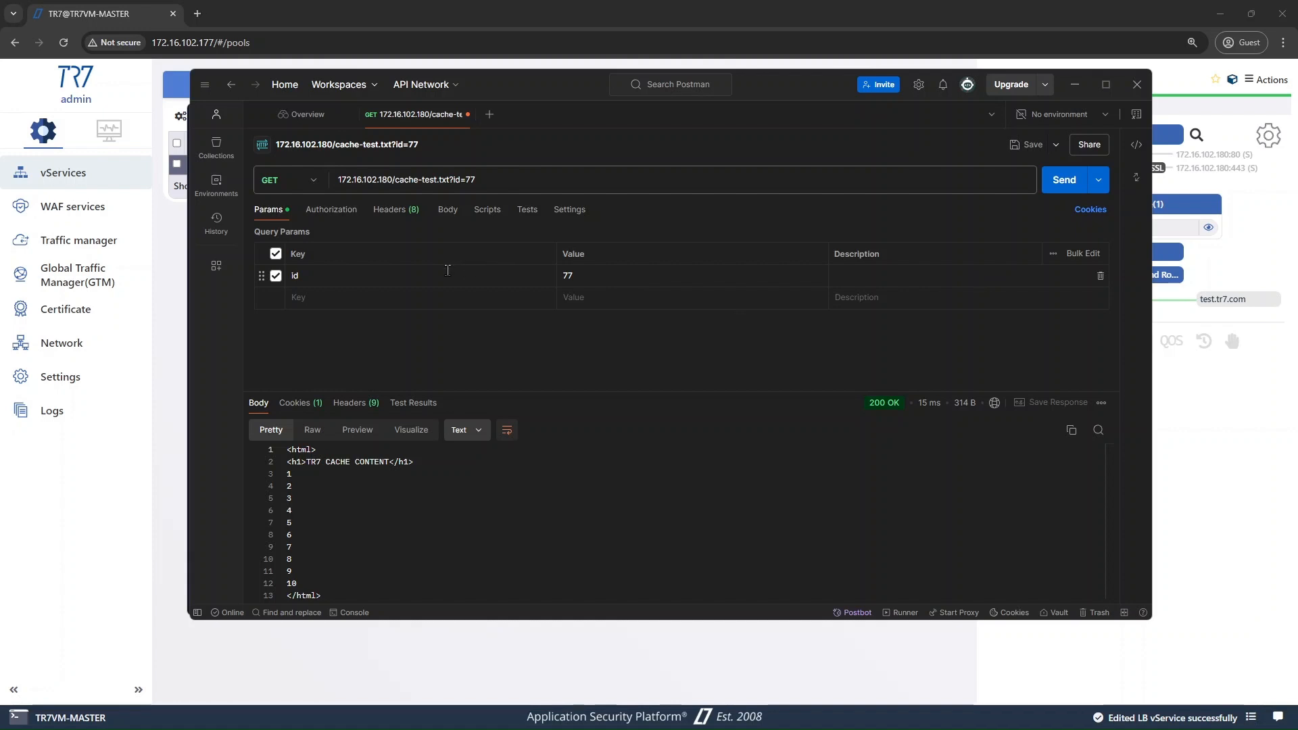
# Rename the request's query parameter from id to idxx, send the request twice and check the trcache response header.
pyautogui.tripleClick(461, 179)
pyautogui.click(460, 179)
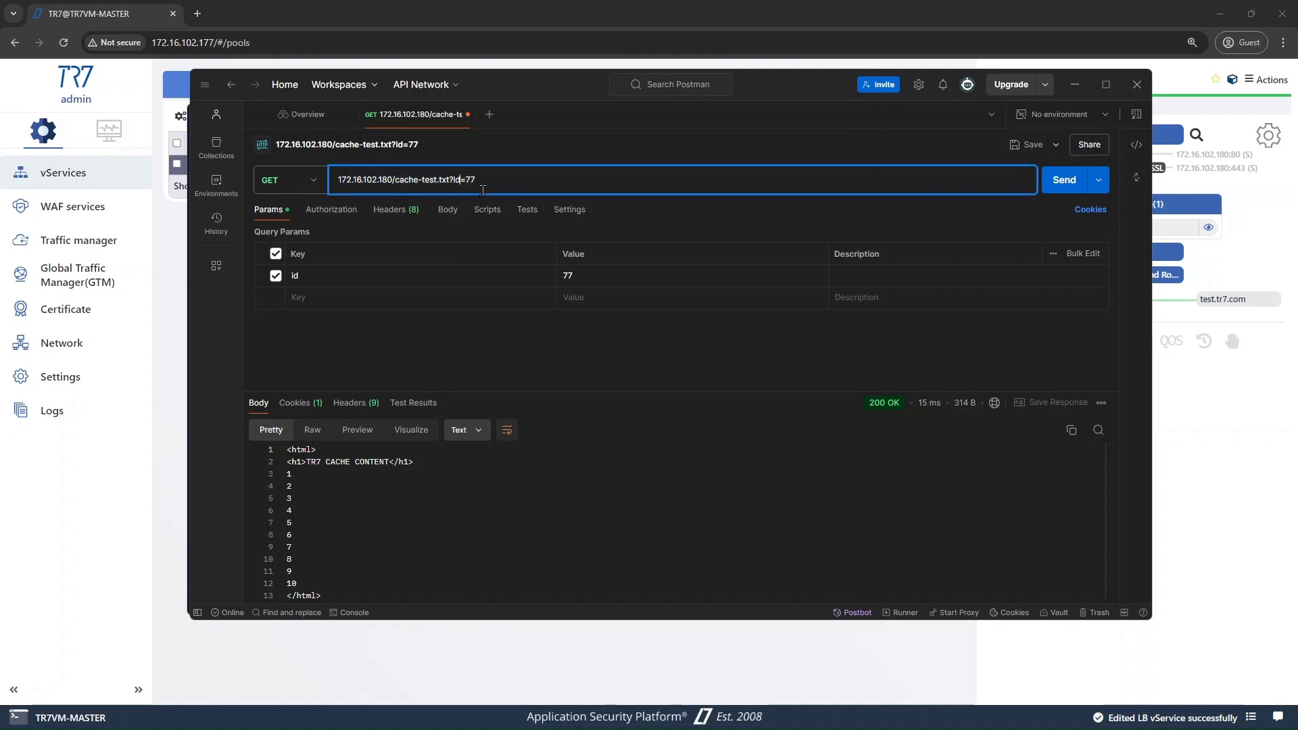
pyautogui.write('xx')
pyautogui.click(356, 403)
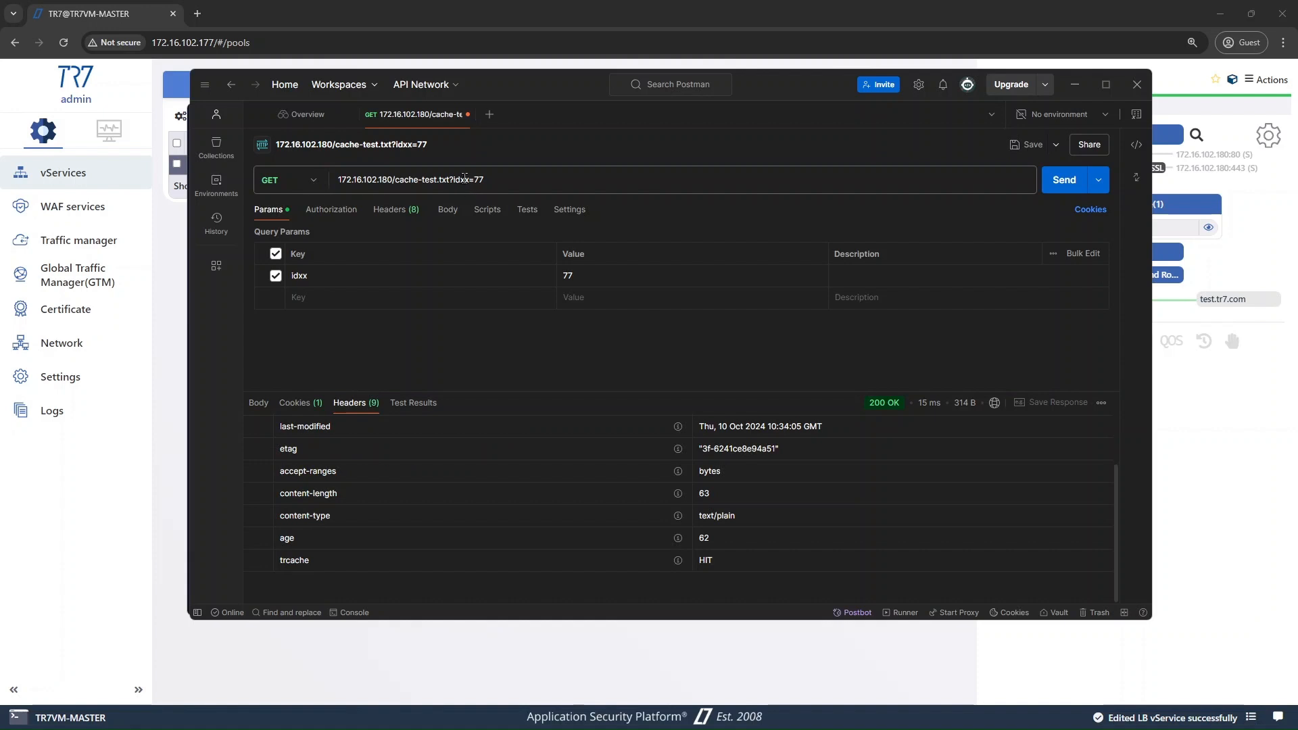
pyautogui.click(1062, 188)
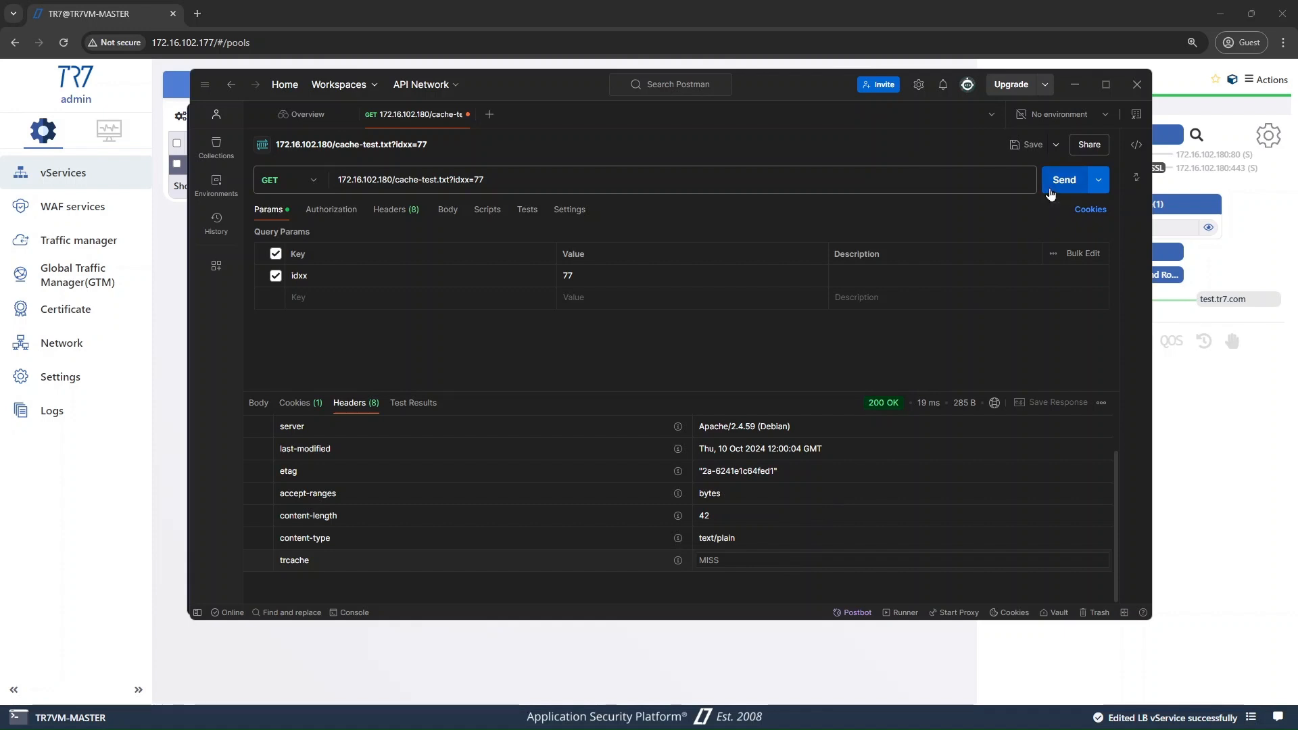
pyautogui.click(1050, 194)
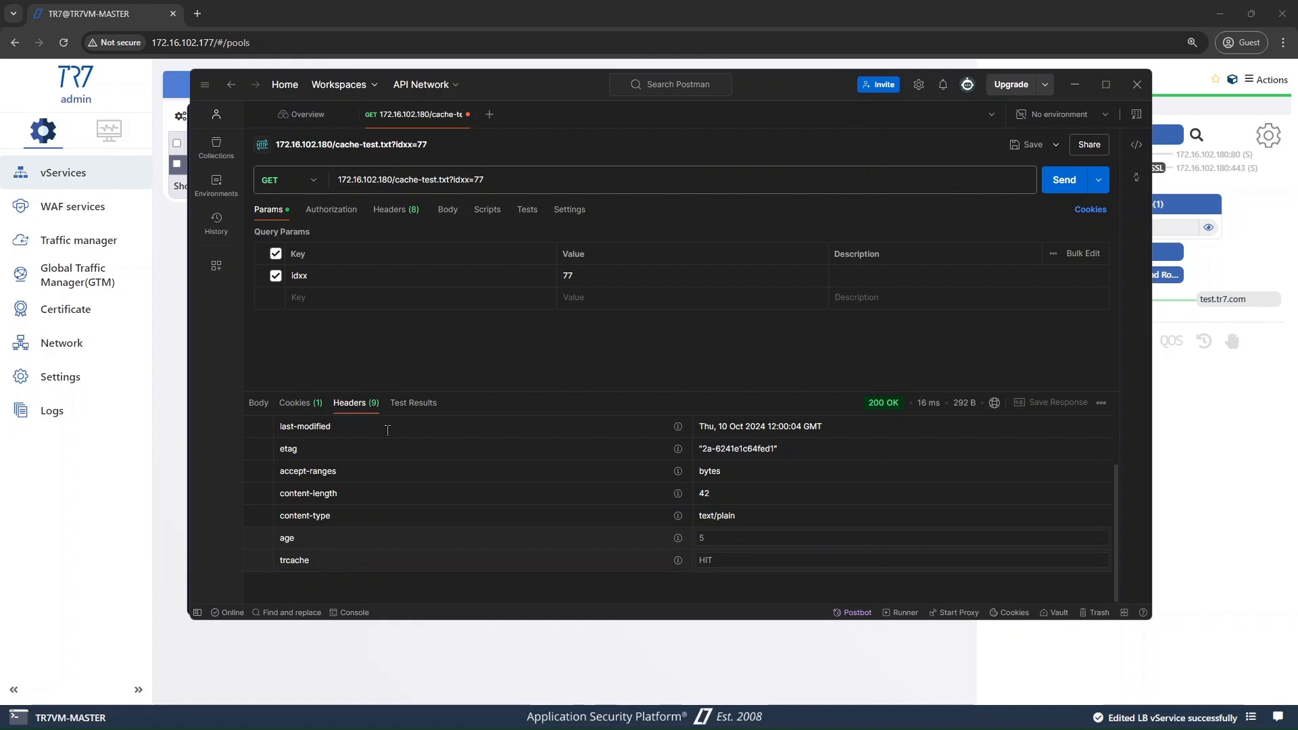
# Examine the response body and headers of the idxx=77 request, and switch back to the TR7 vServices page.
pyautogui.click(258, 404)
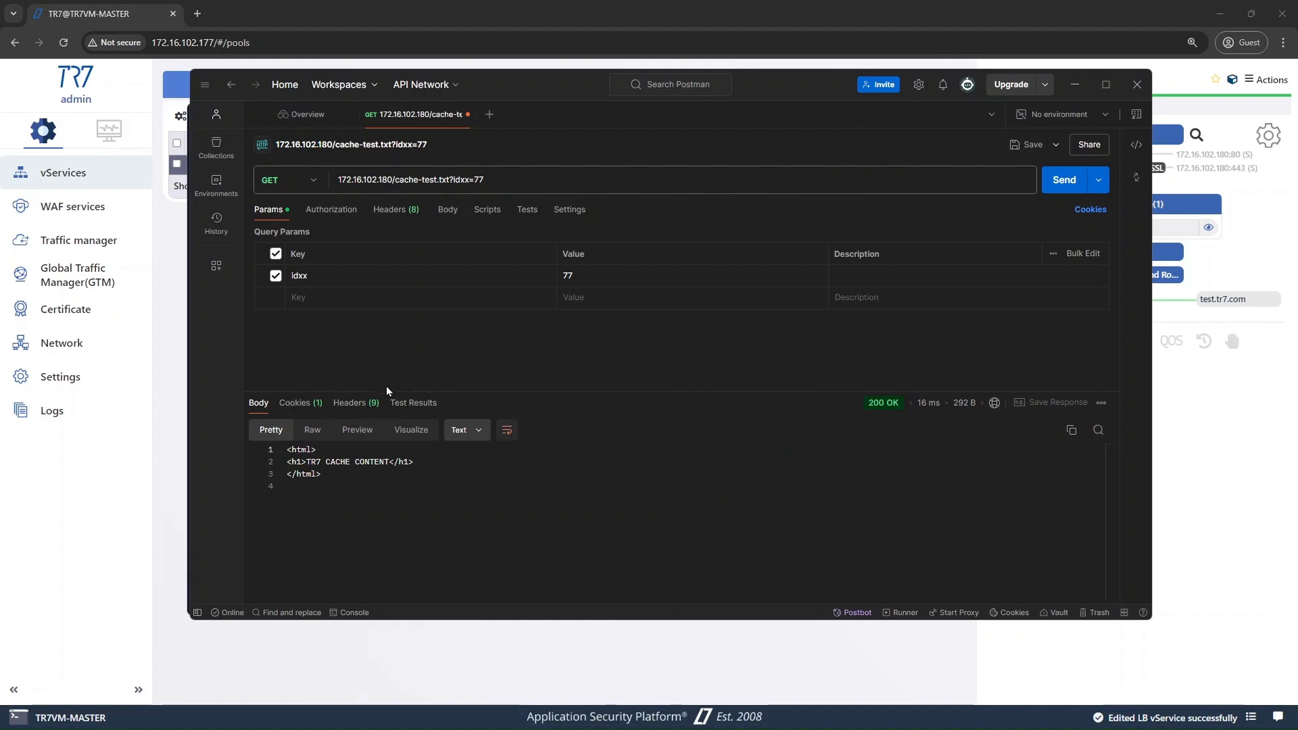
pyautogui.click(355, 403)
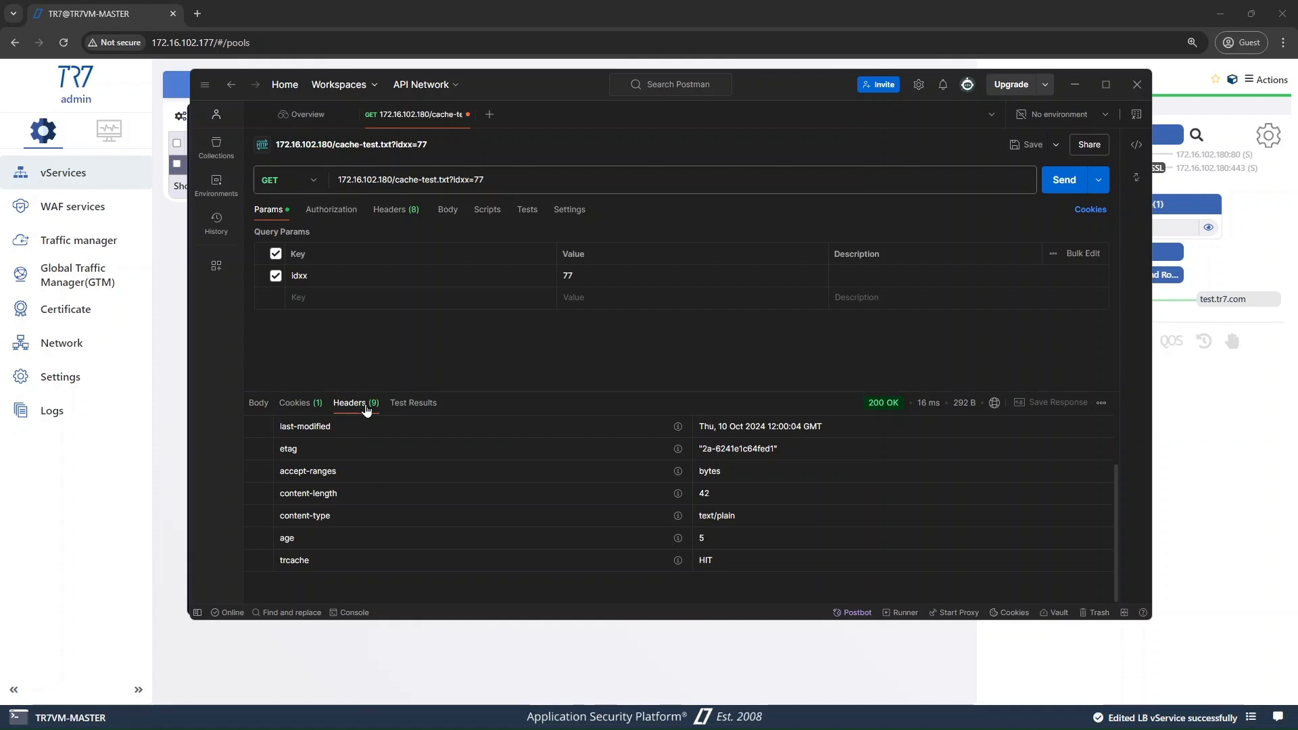
pyautogui.click(171, 368)
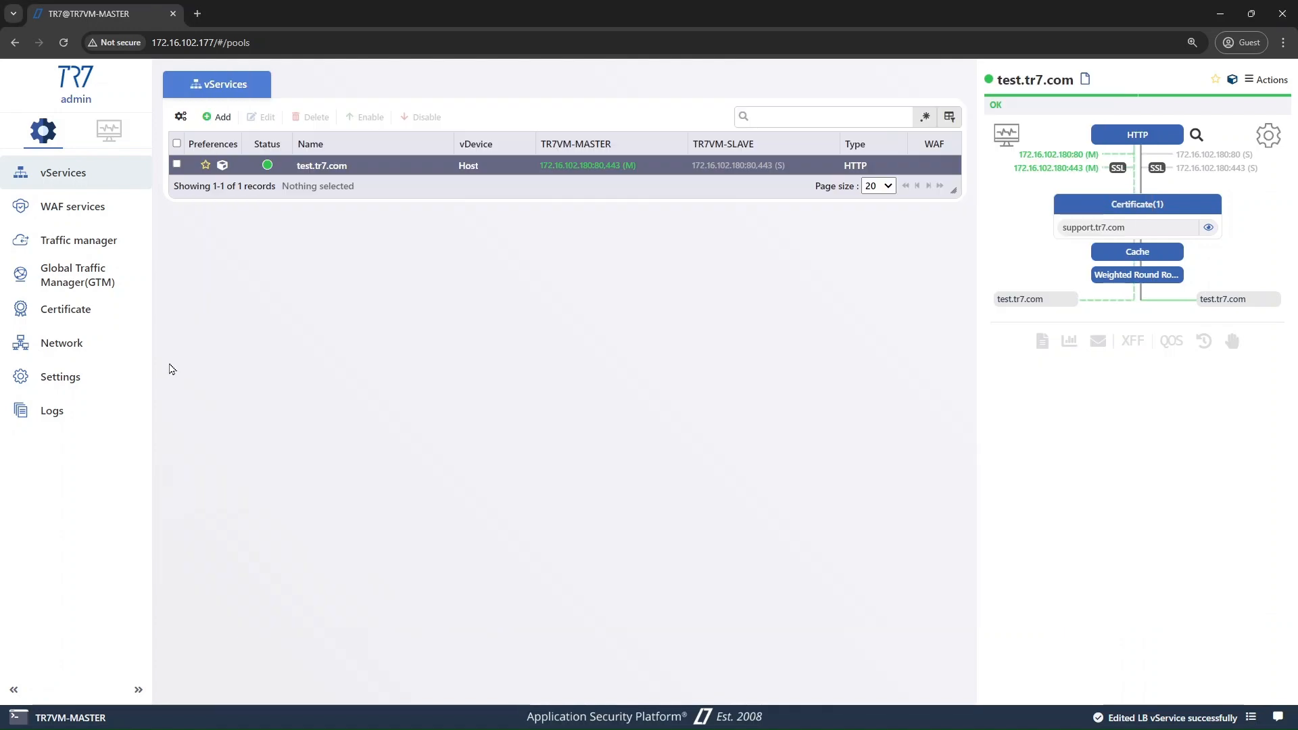